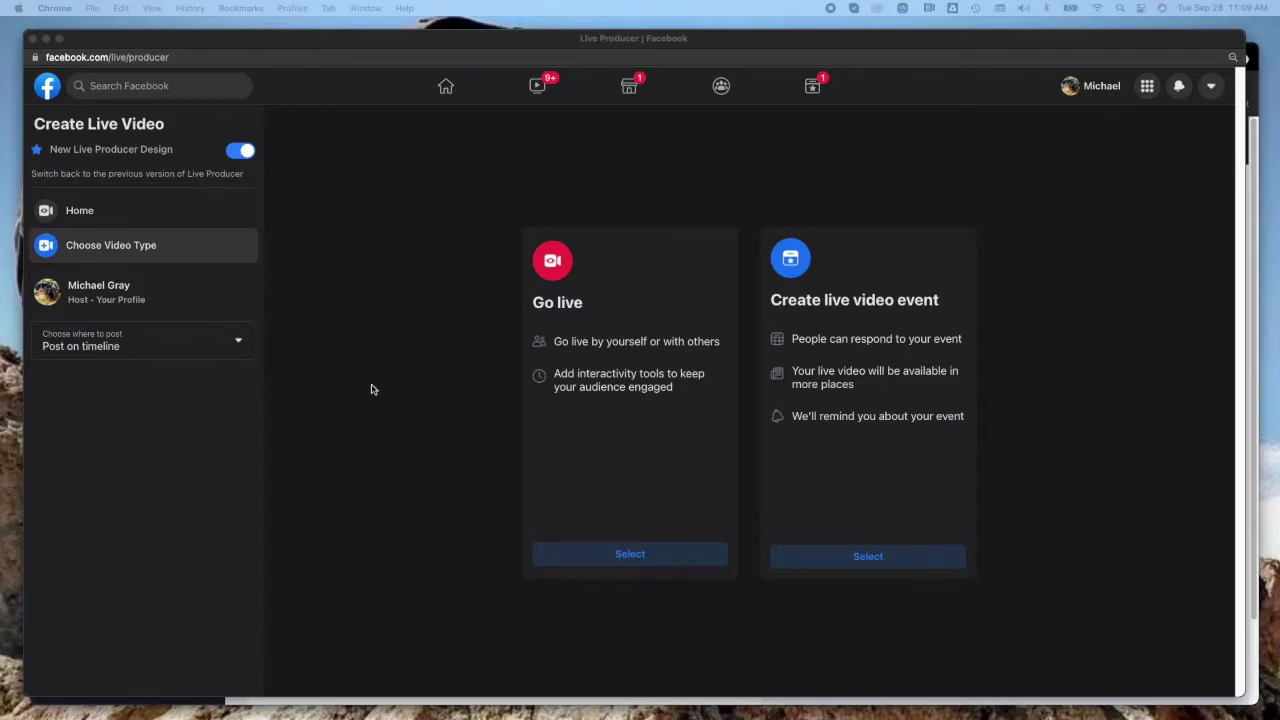
Post to the managed Page Church App Live and switch on Create a test broadcast.
left_click(200, 340)
left_click(197, 341)
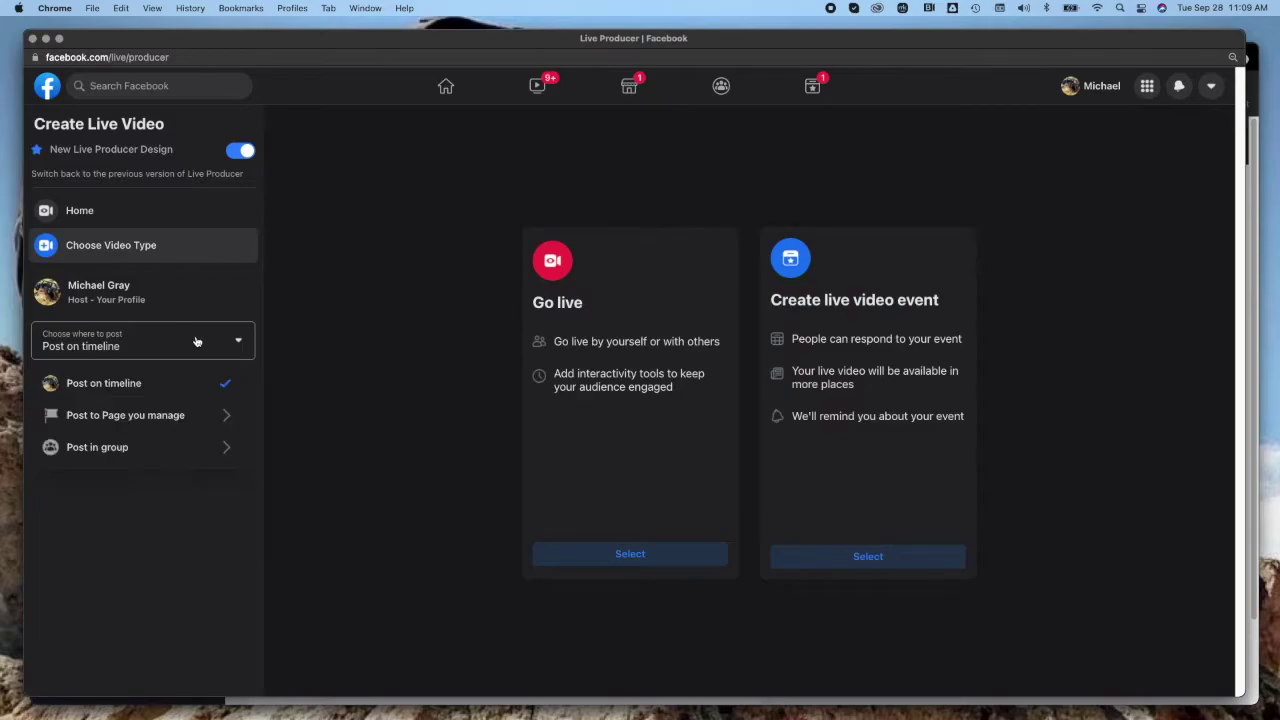
left_click(183, 414)
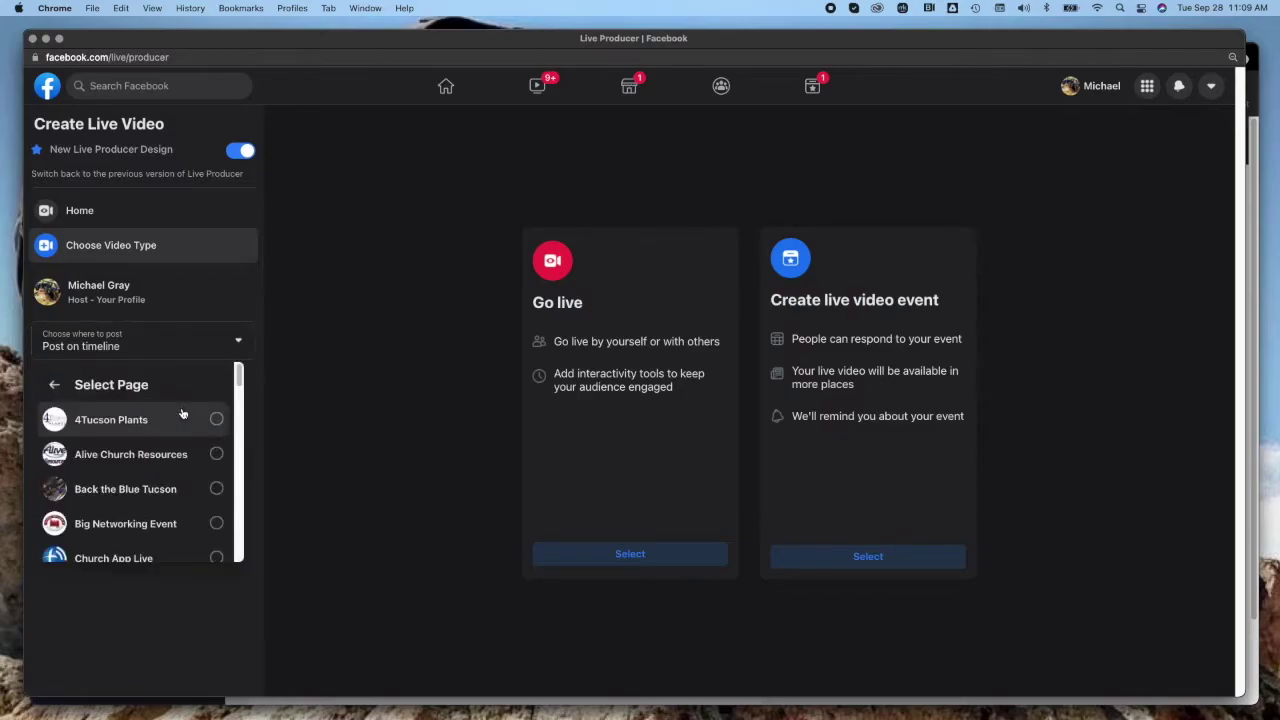
scroll(157, 453, "down", 4)
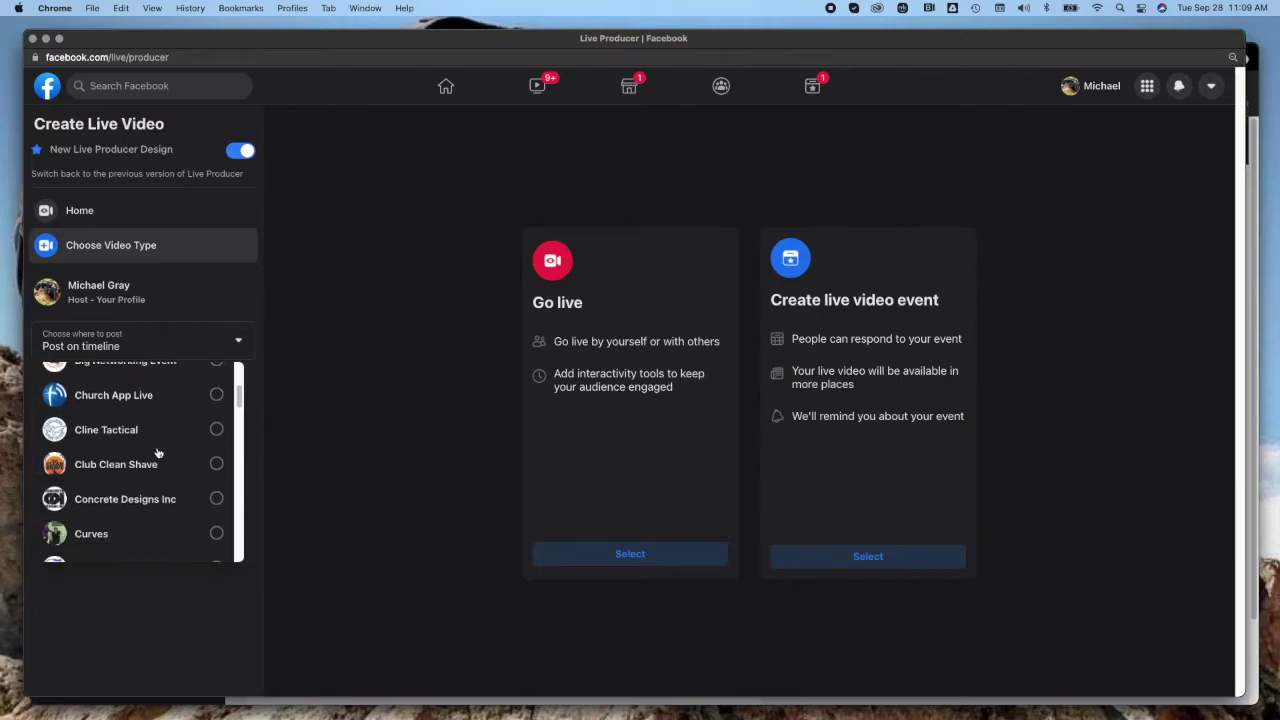
scroll(157, 453, "down", 3)
scroll(157, 451, "up", 4)
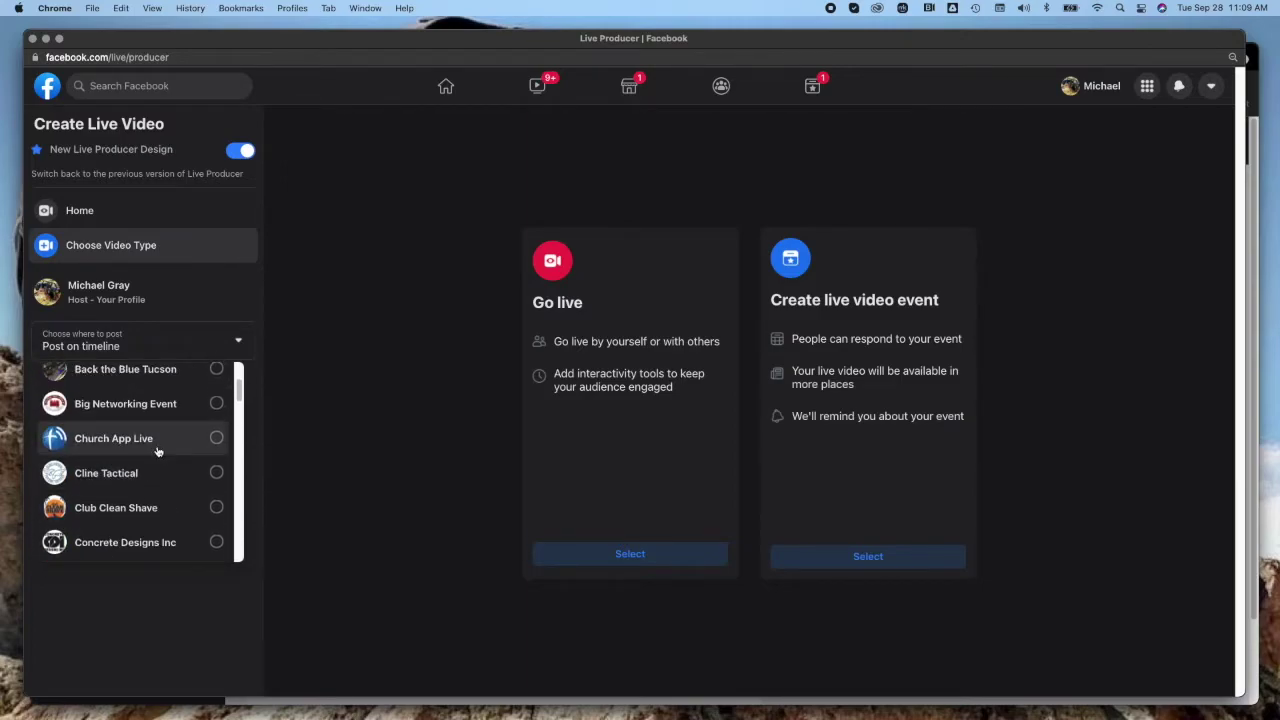
left_click(157, 445)
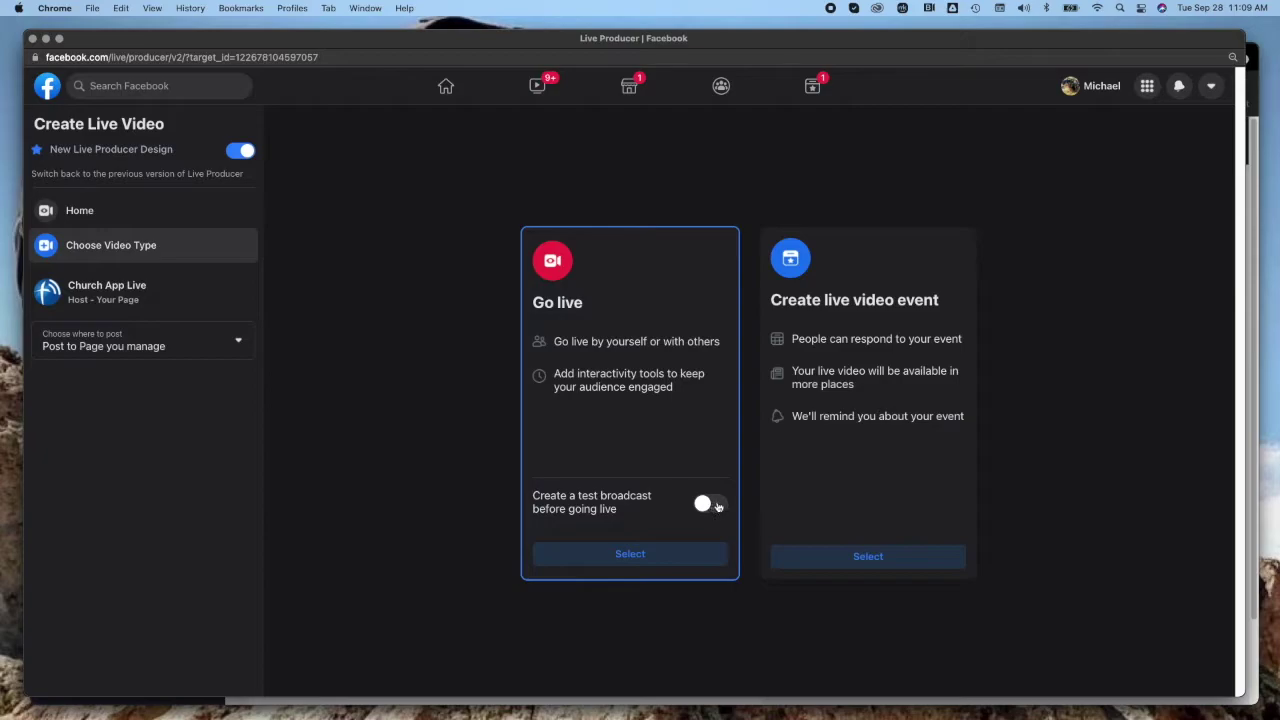
left_click(715, 505)
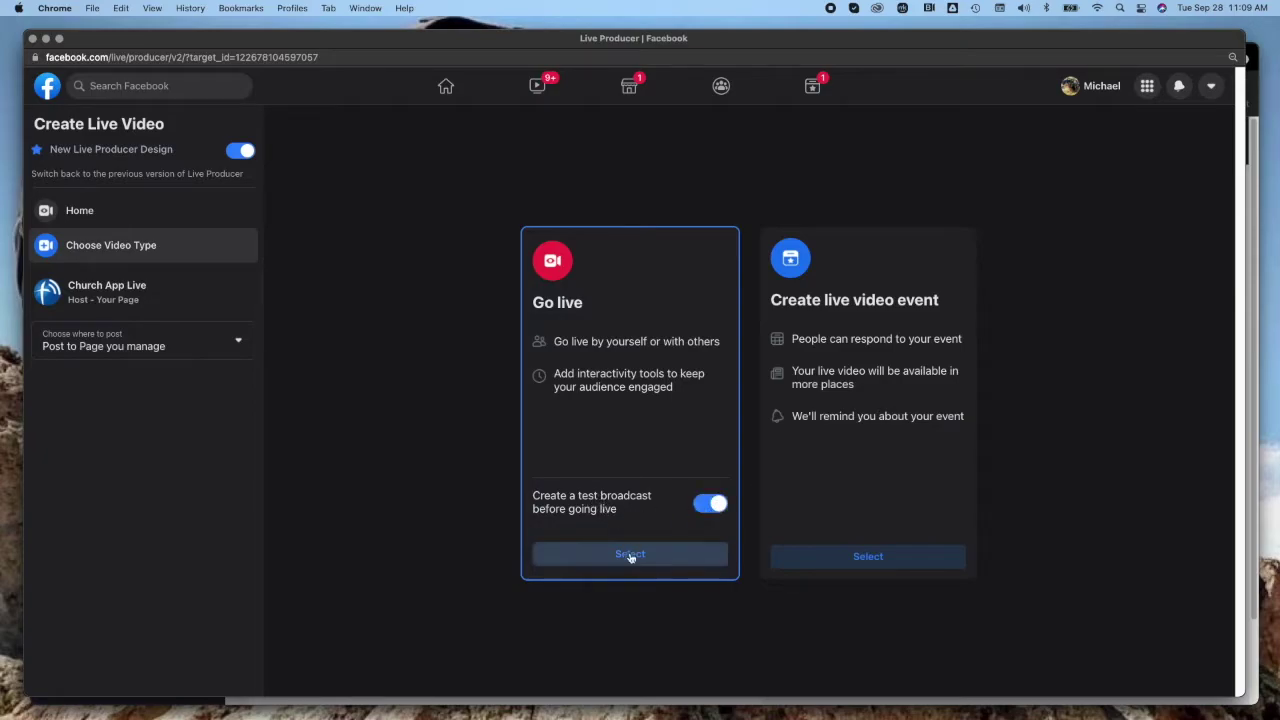
Select Go live for the test broadcast and complete the welcome tour through to Done.
left_click(630, 556)
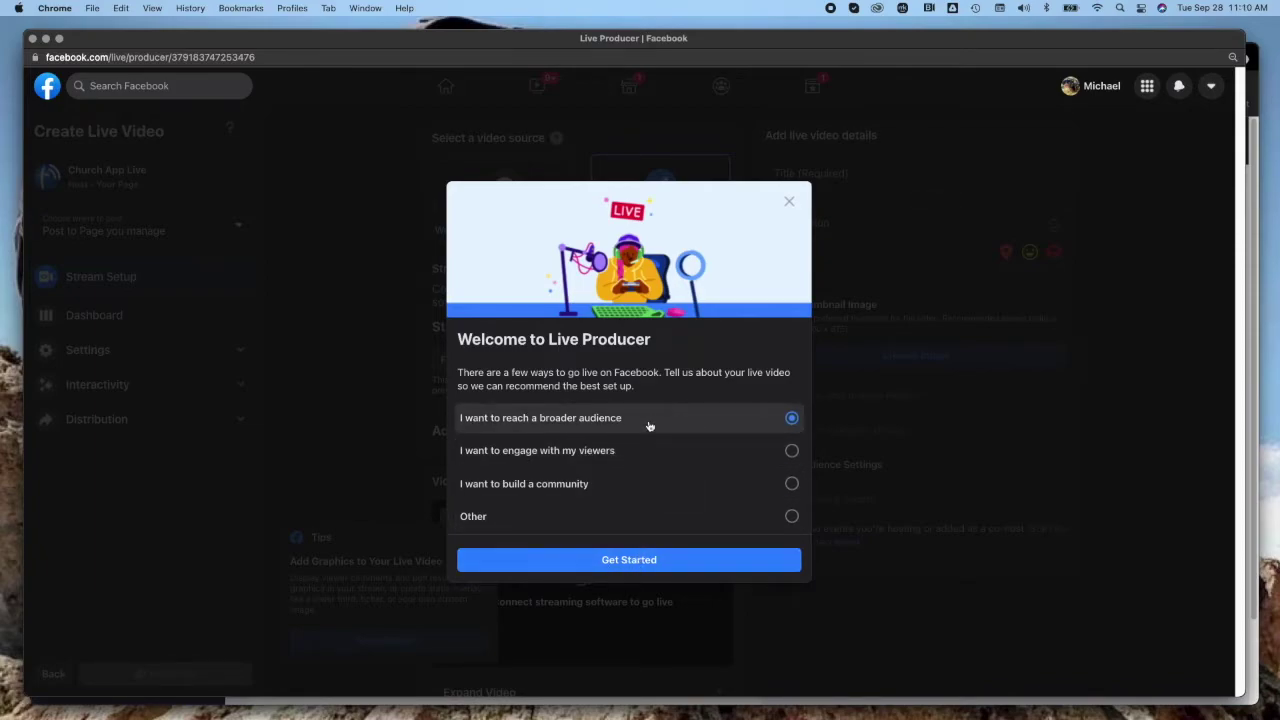
left_click(657, 561)
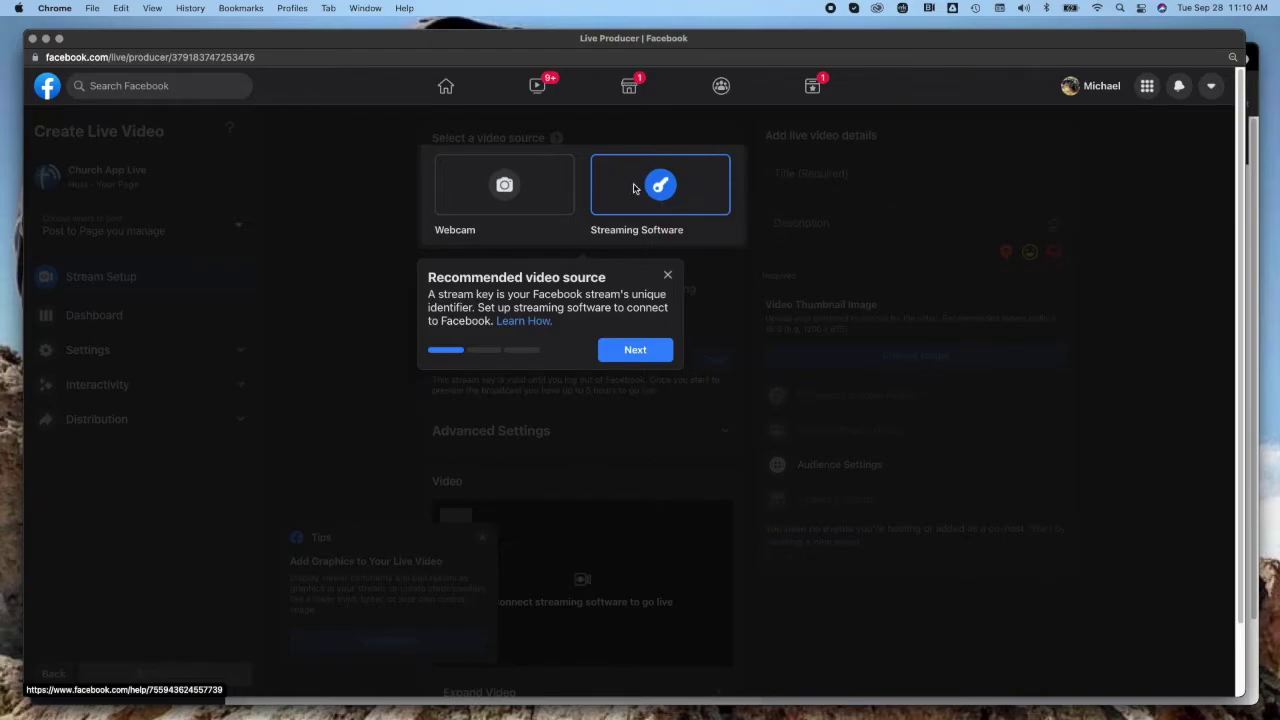
left_click(647, 355)
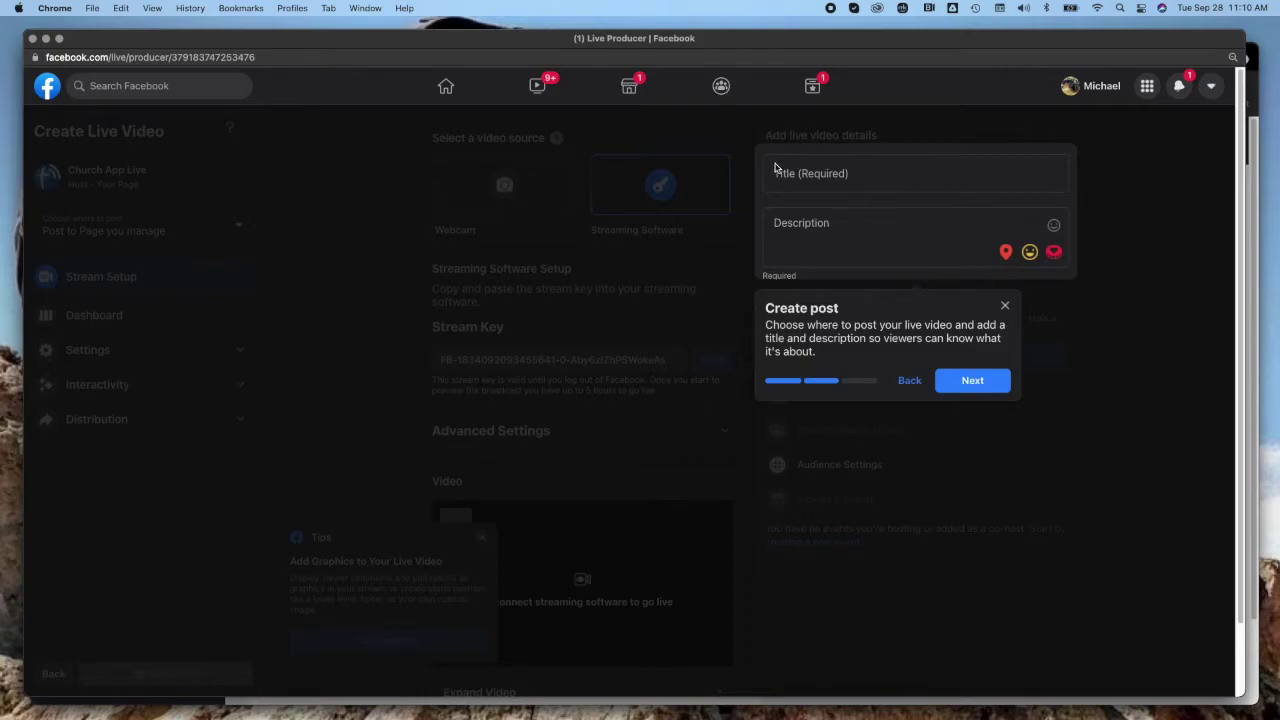
left_click(972, 381)
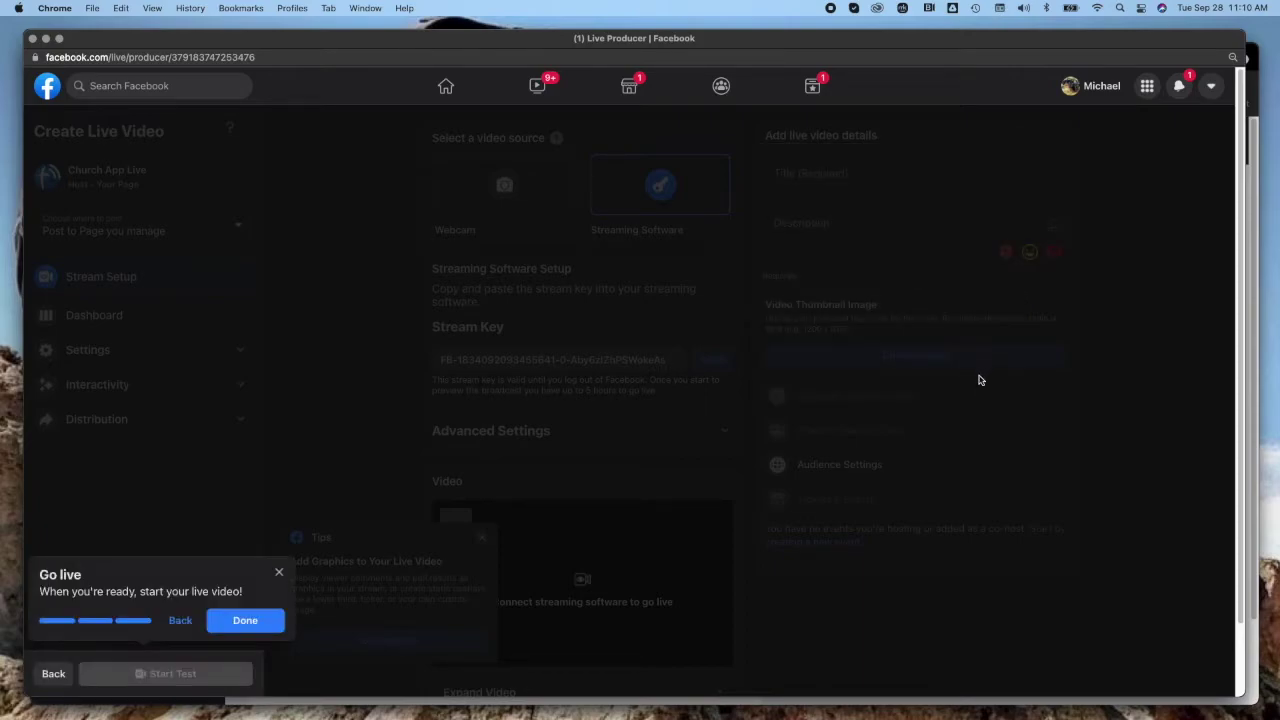
left_click(222, 620)
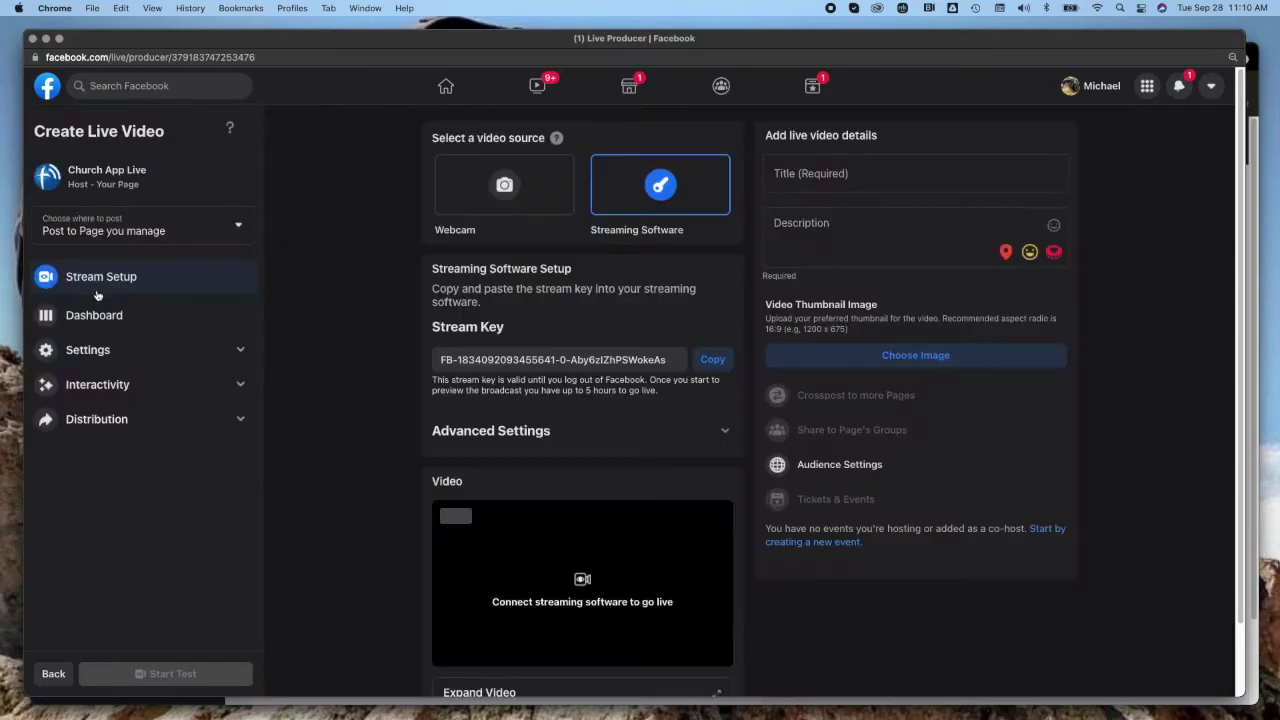
Expand Advanced Settings: Persistent Stream Key on, Backup Stream off, RTMPS server URL shown.
left_click(727, 433)
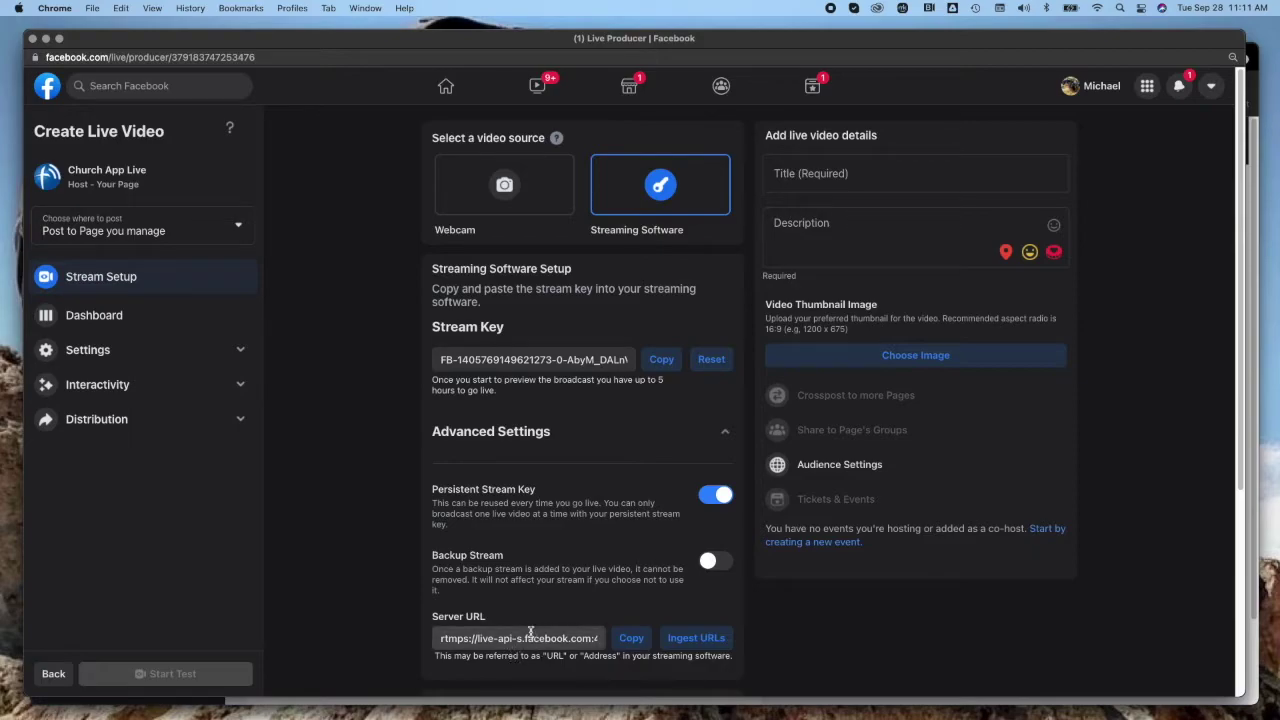
scroll(324, 571, "down", 3)
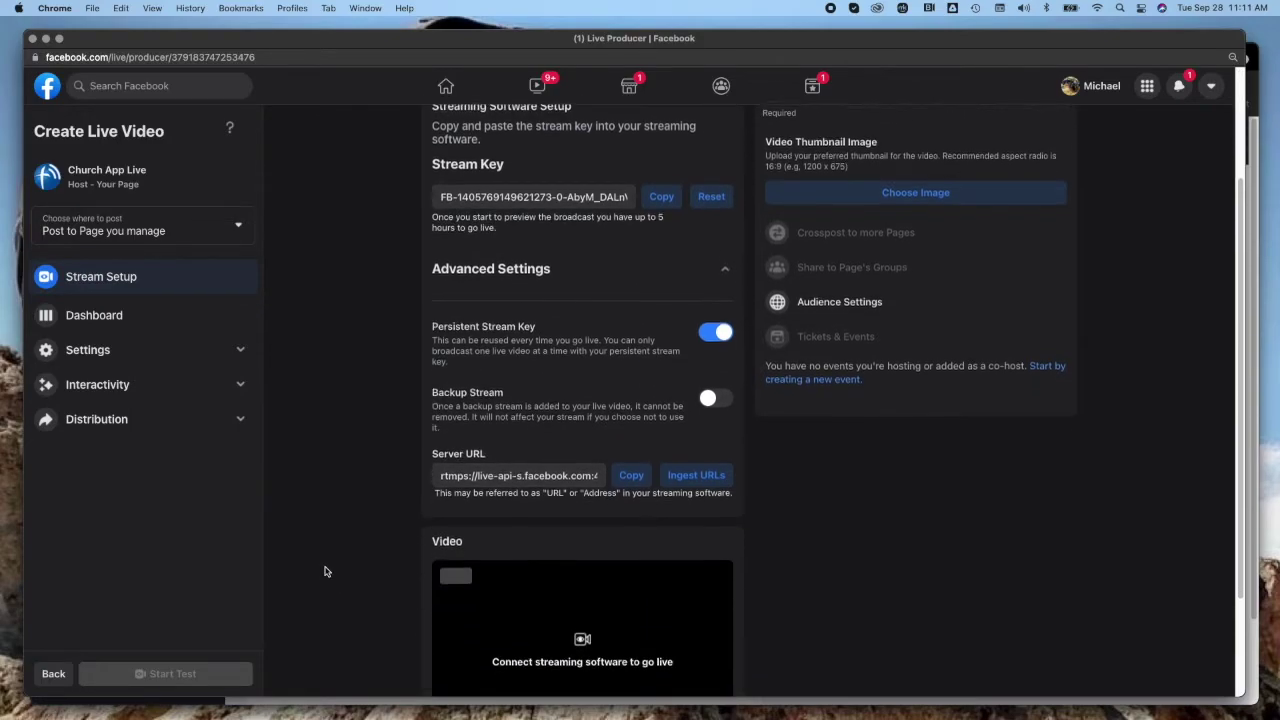
scroll(324, 571, "down", 2)
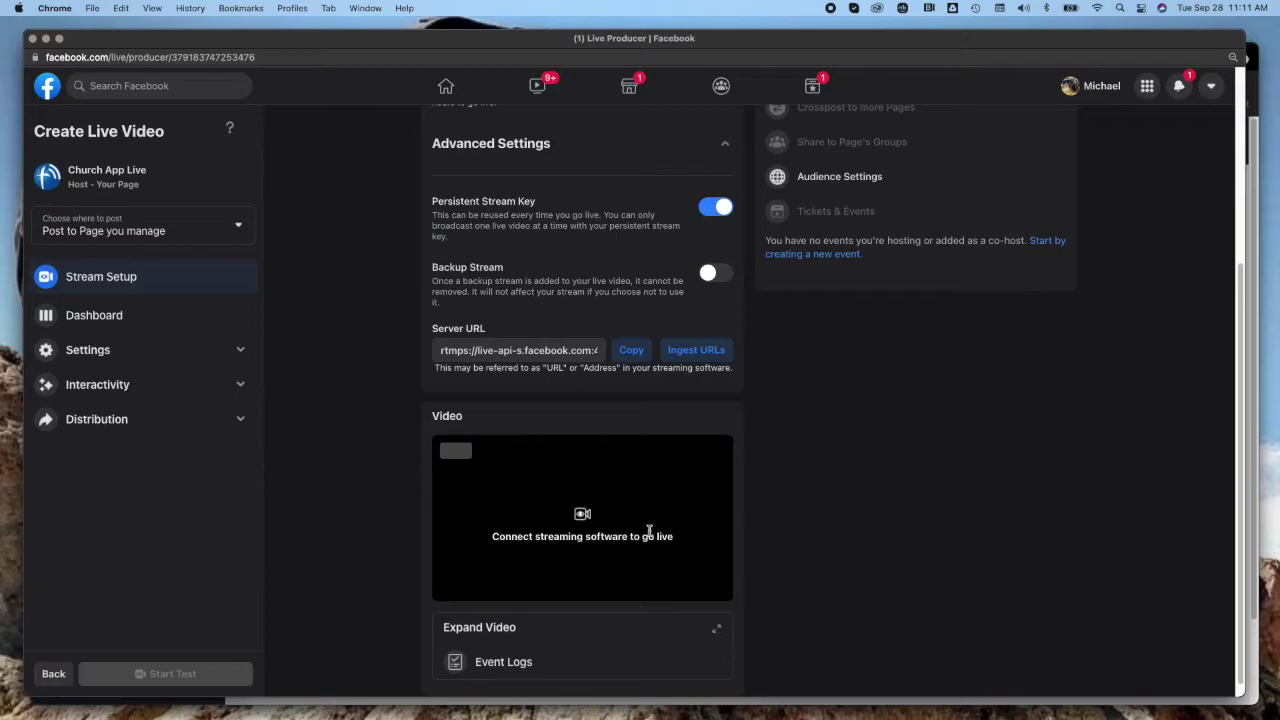
scroll(490, 523, "up", 5)
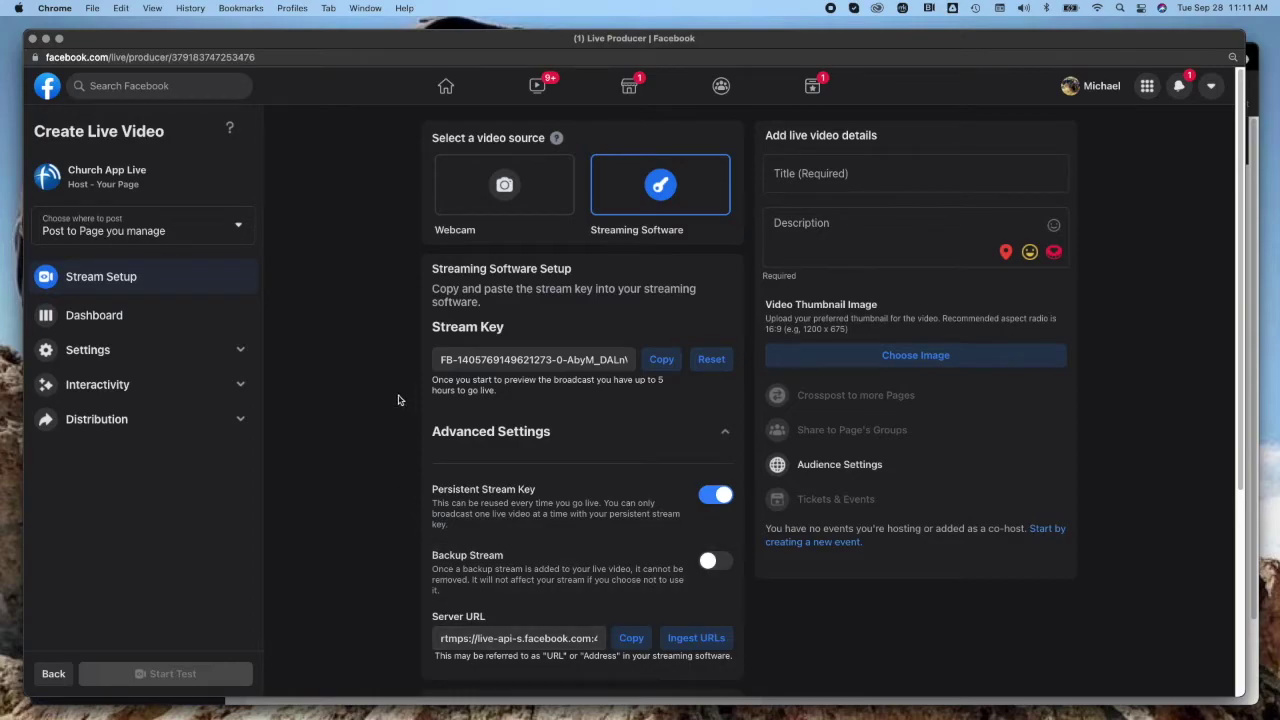
scroll(395, 400, "down", 5)
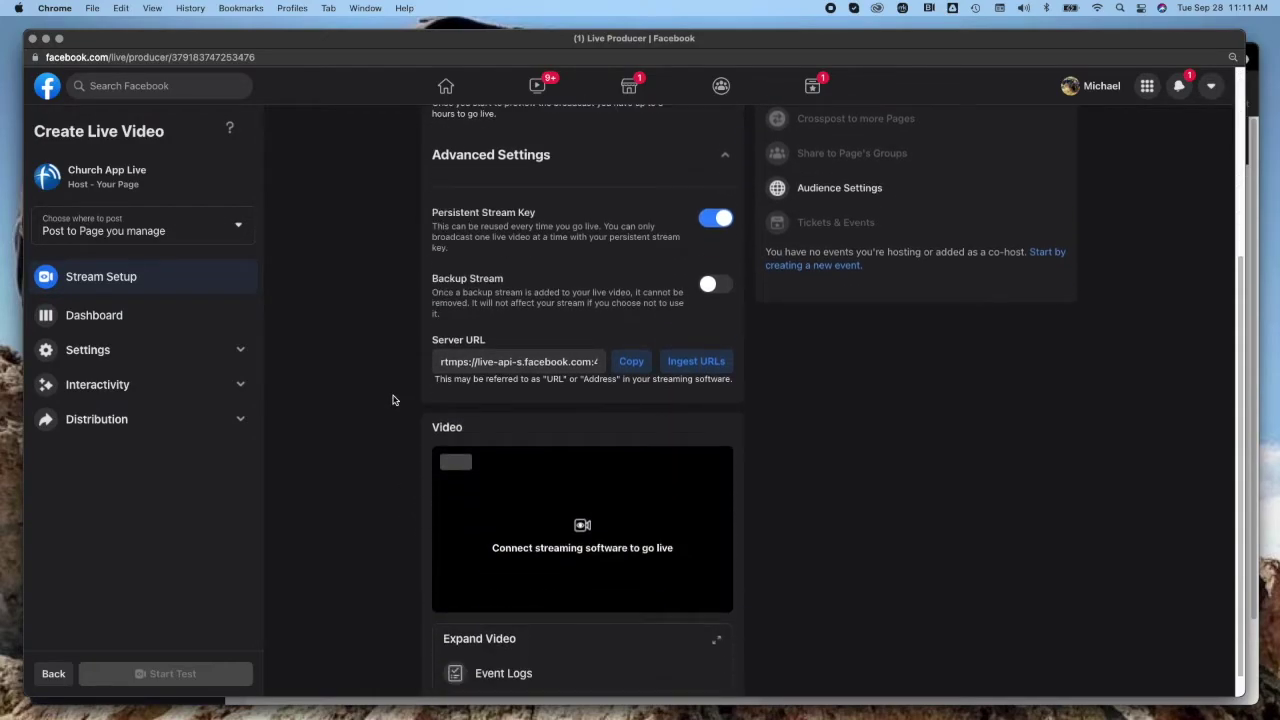
scroll(393, 400, "up", 5)
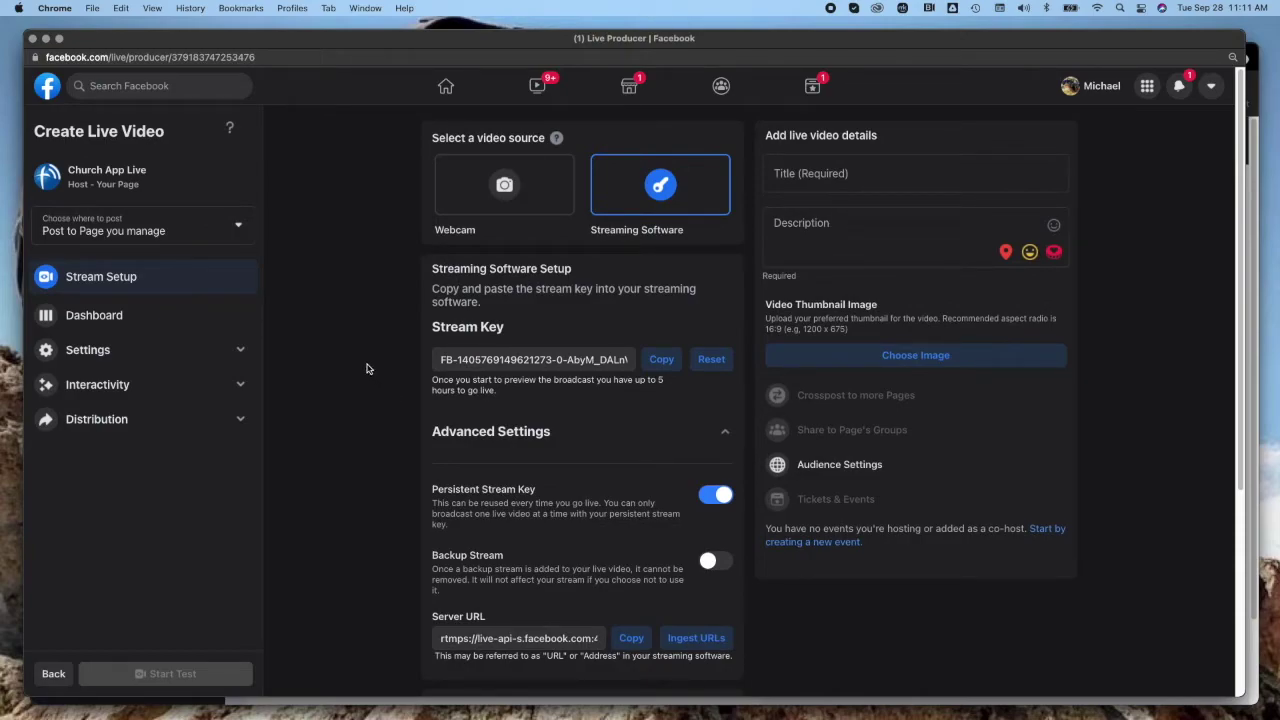
Open the Dashboard and scroll through its video preview, insights, comments and goals.
left_click(110, 320)
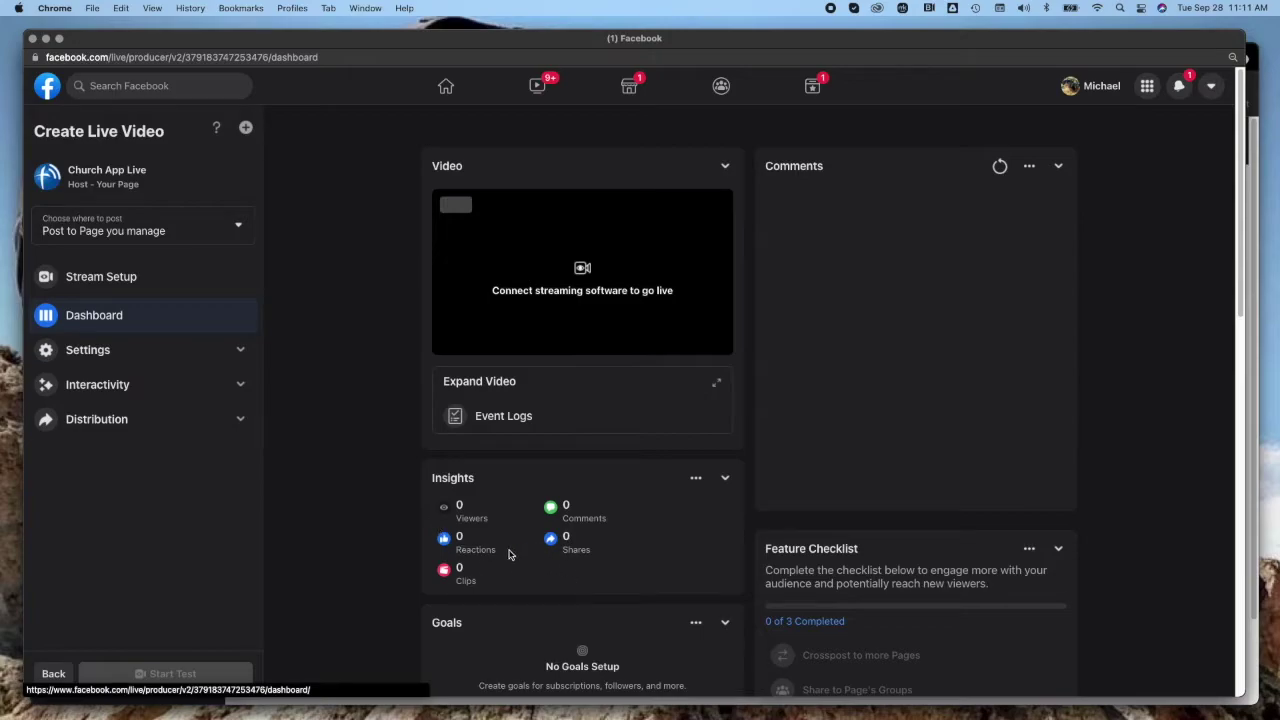
scroll(366, 509, "down", 3)
scroll(366, 509, "down", 3)
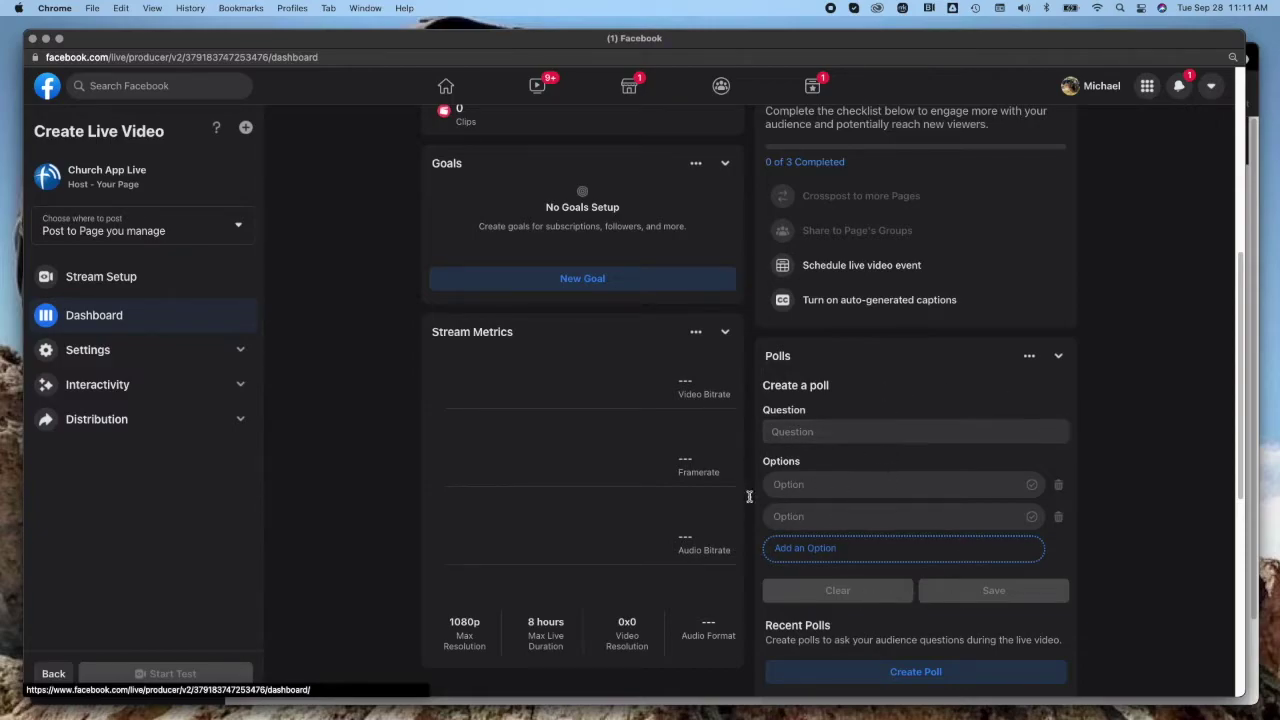
scroll(410, 508, "down", 4)
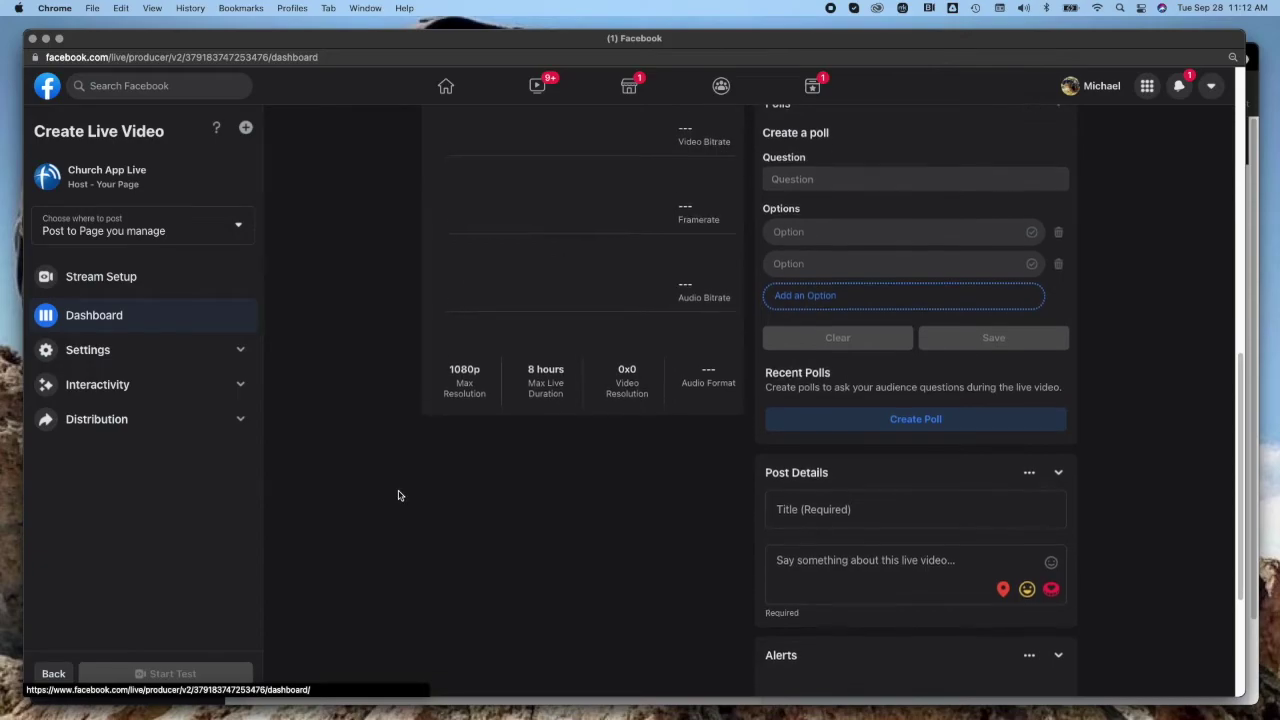
scroll(398, 494, "down", 4)
scroll(398, 494, "up", 6)
scroll(398, 494, "up", 9)
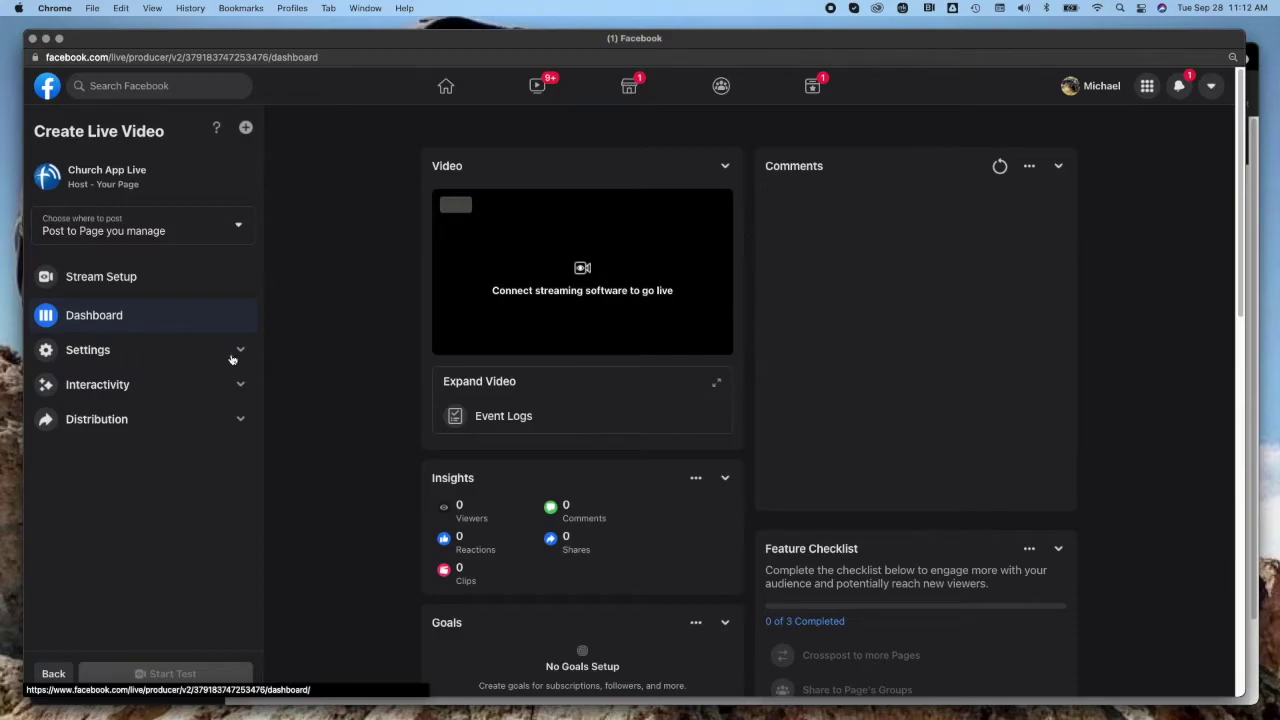
left_click(168, 352)
Review the Stream, Viewer, Comments and Live Tab settings, where Show Live Tab on Page is on.
left_click(130, 382)
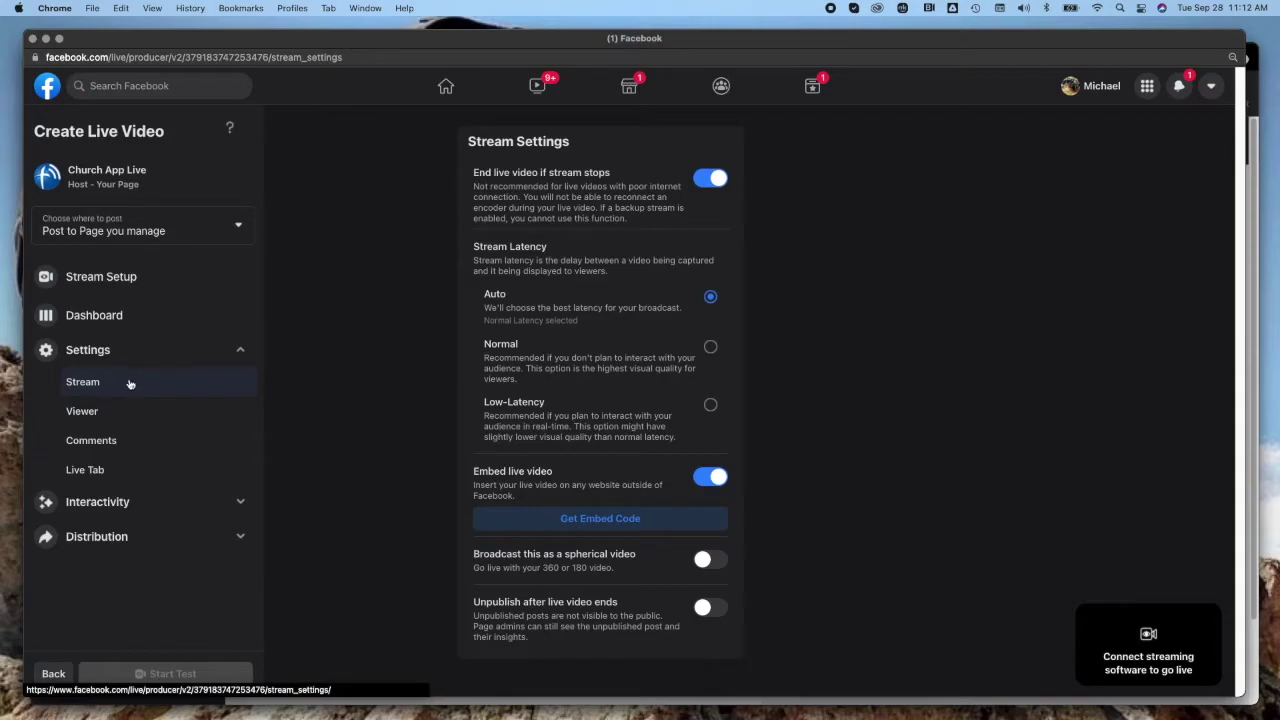
left_click(115, 416)
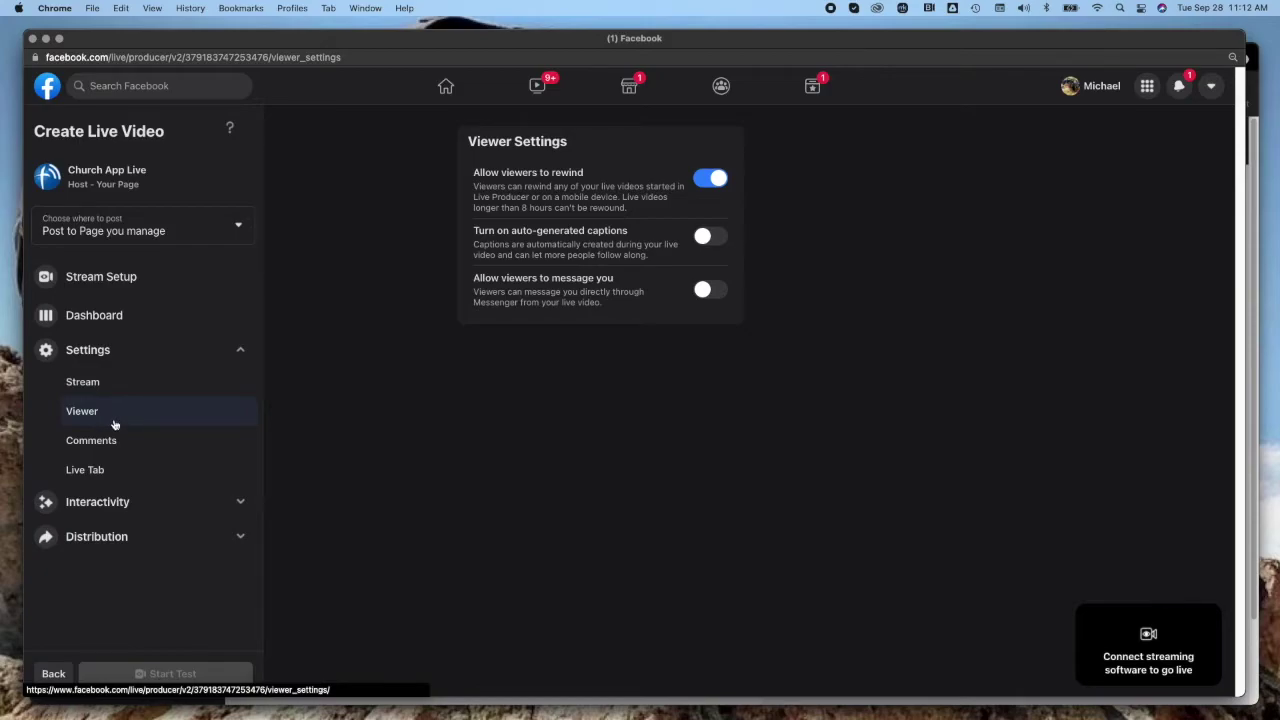
left_click(110, 446)
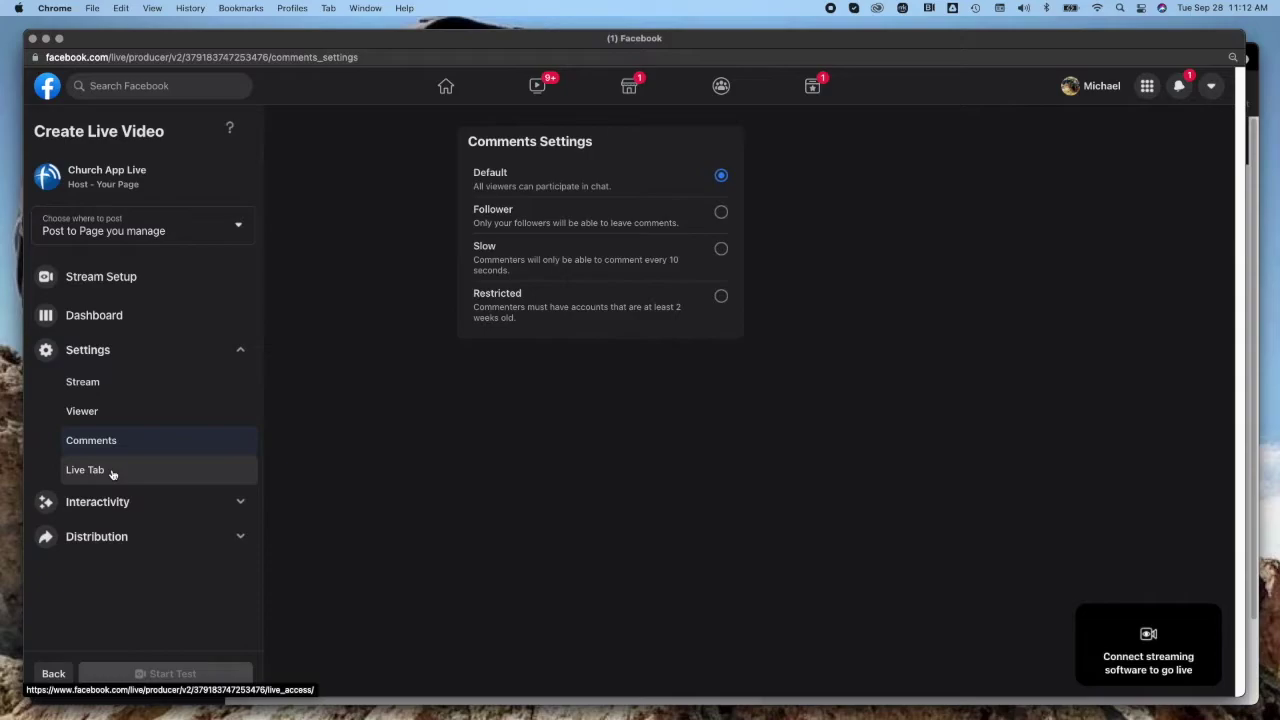
left_click(112, 474)
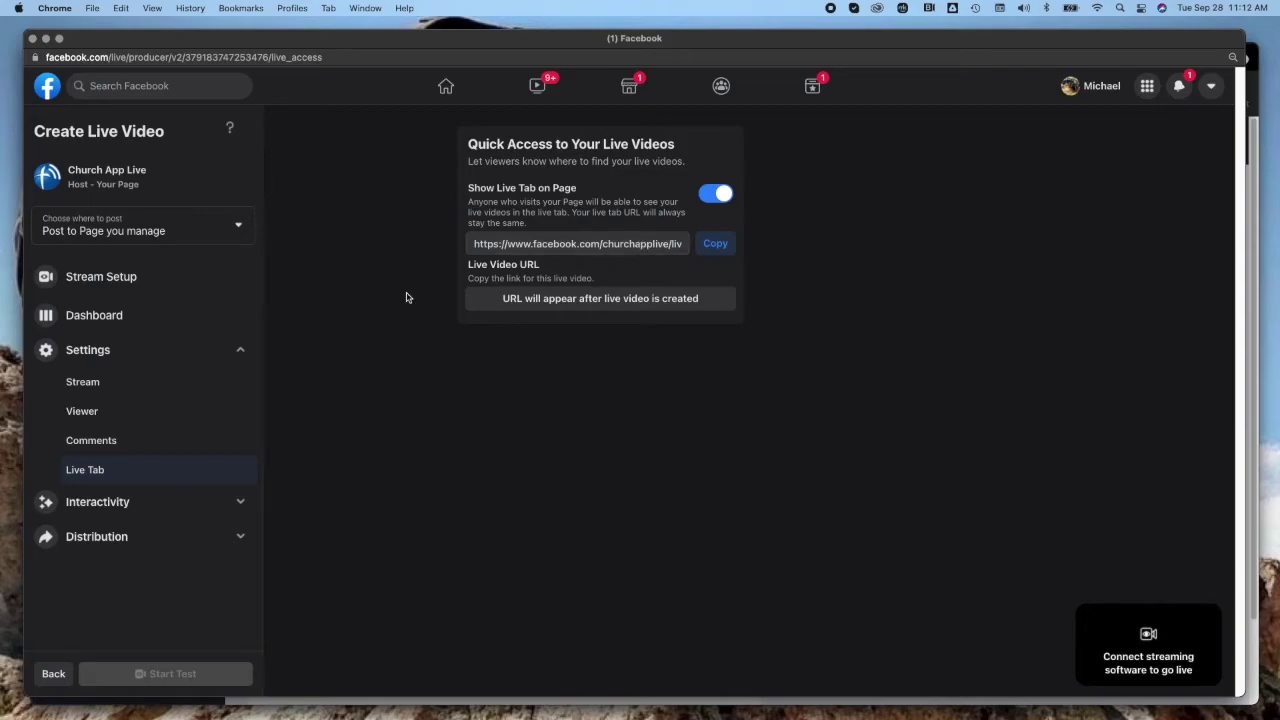
Browse the Polls, Questions, Graphics and Prompts (Feature a Link) interactivity pages.
left_click(148, 501)
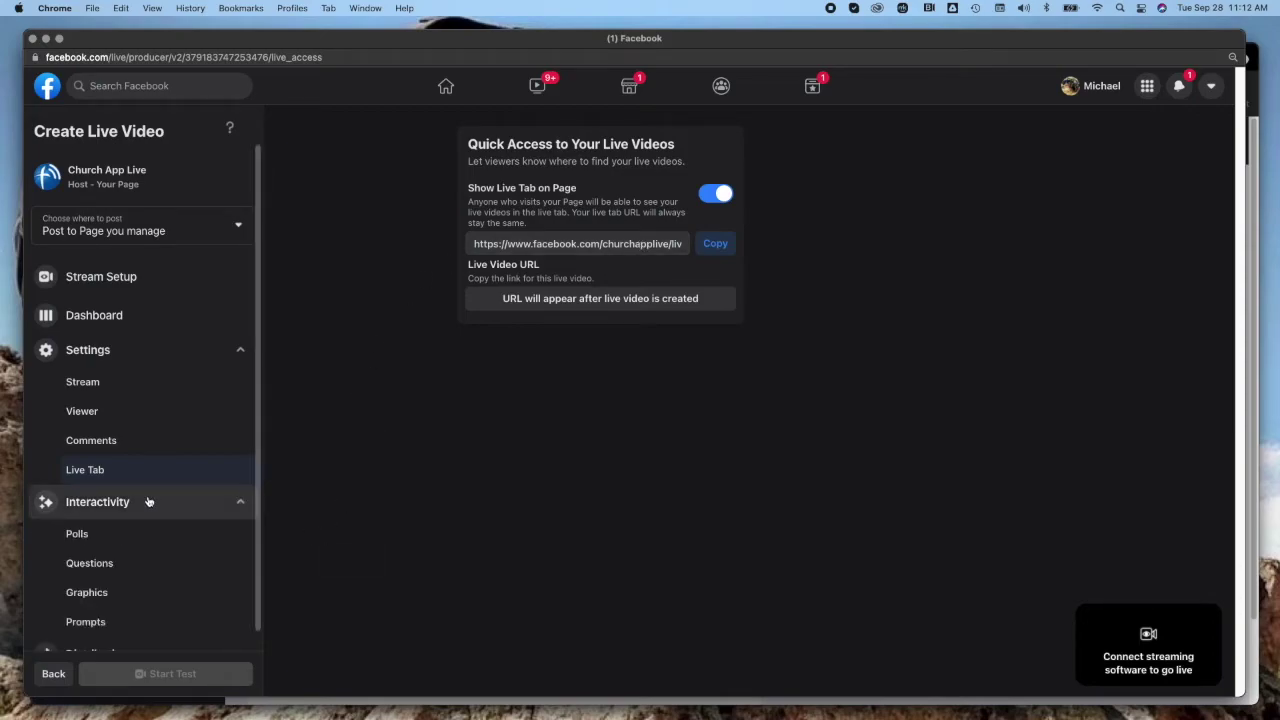
scroll(150, 500, "down", 1)
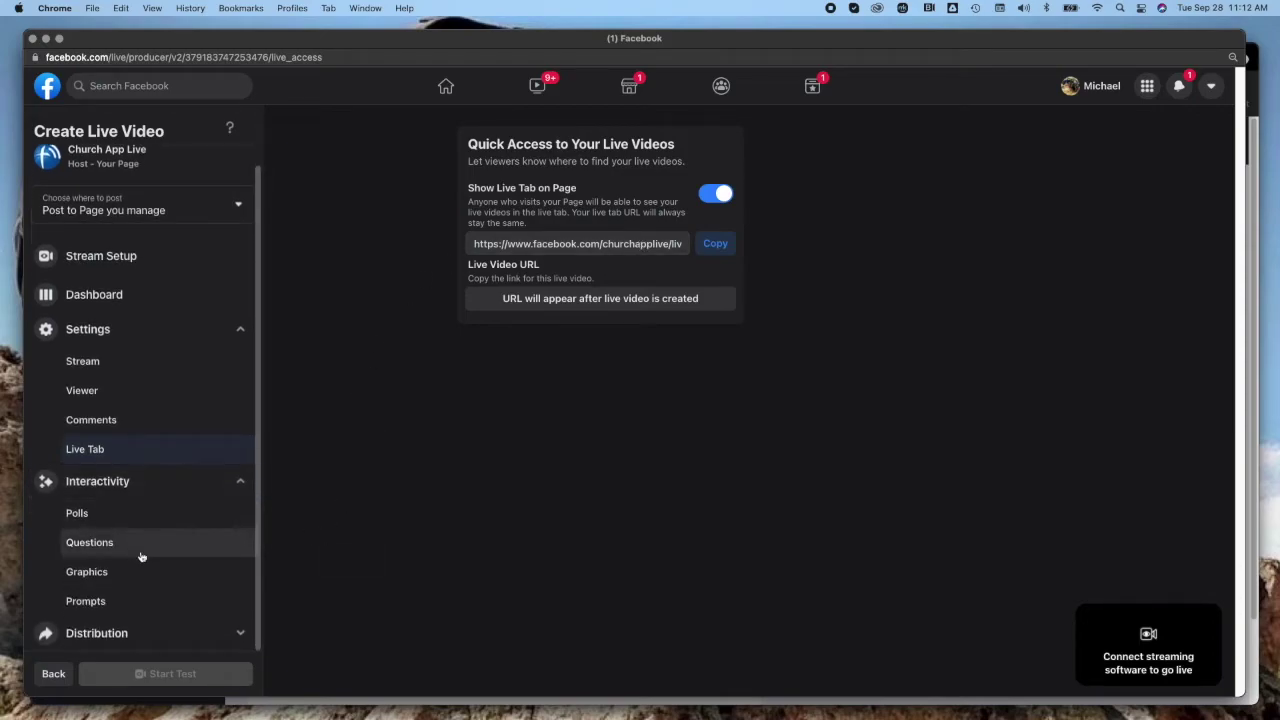
left_click(138, 513)
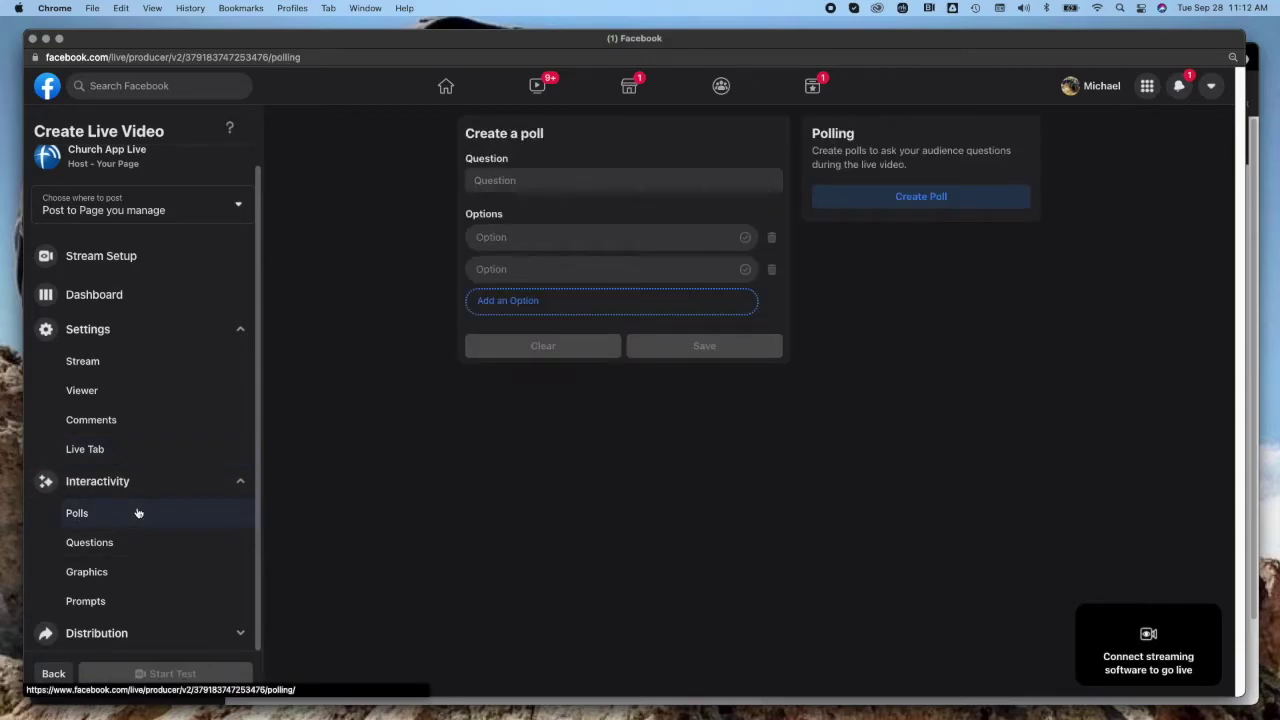
left_click(135, 546)
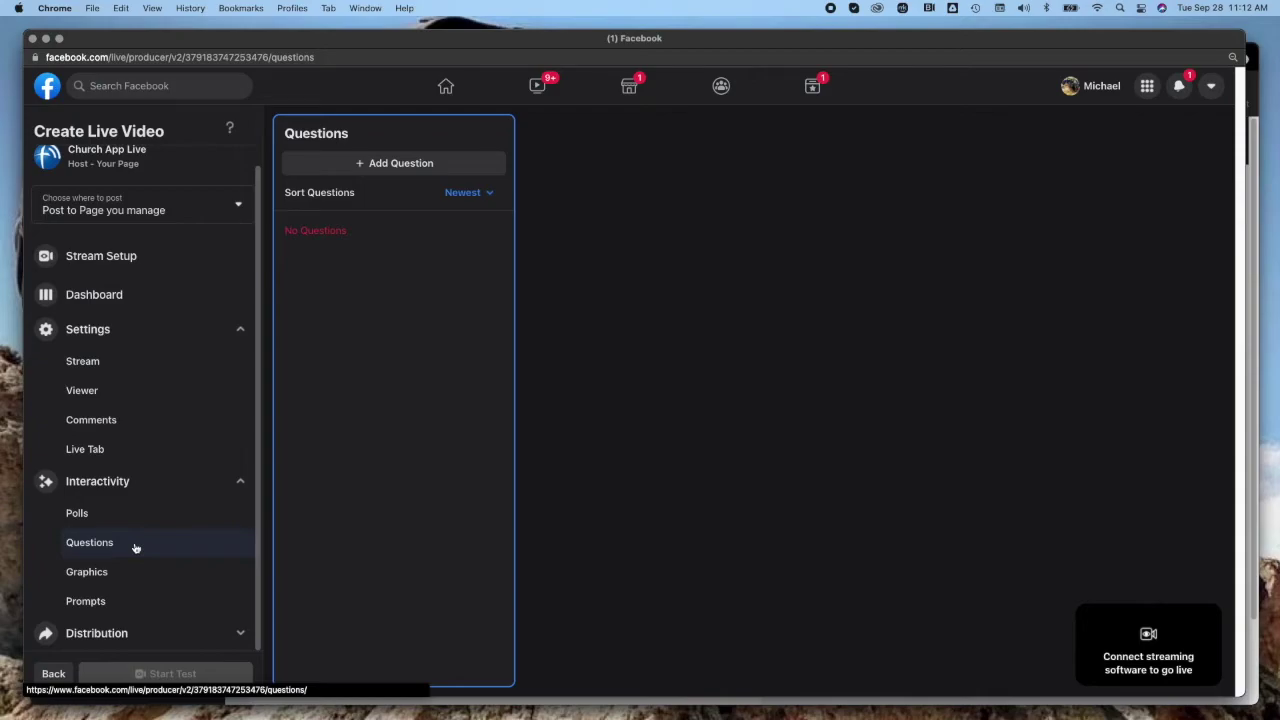
left_click(129, 572)
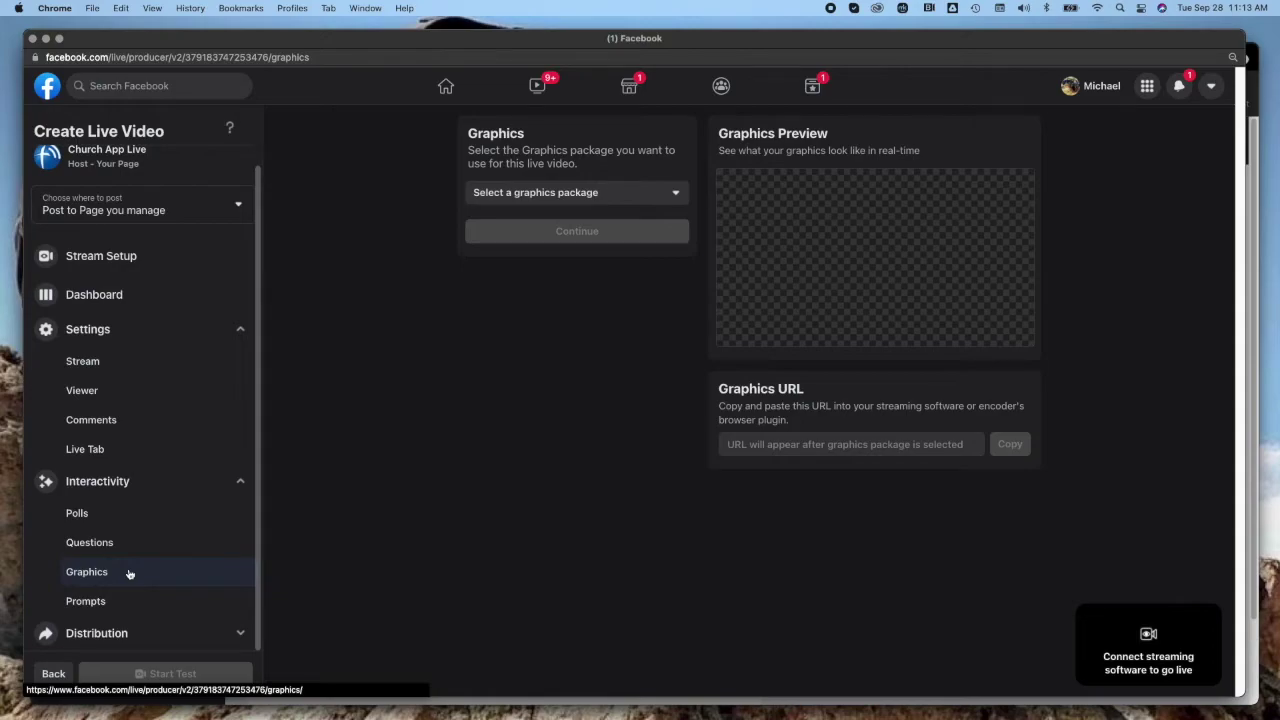
left_click(125, 600)
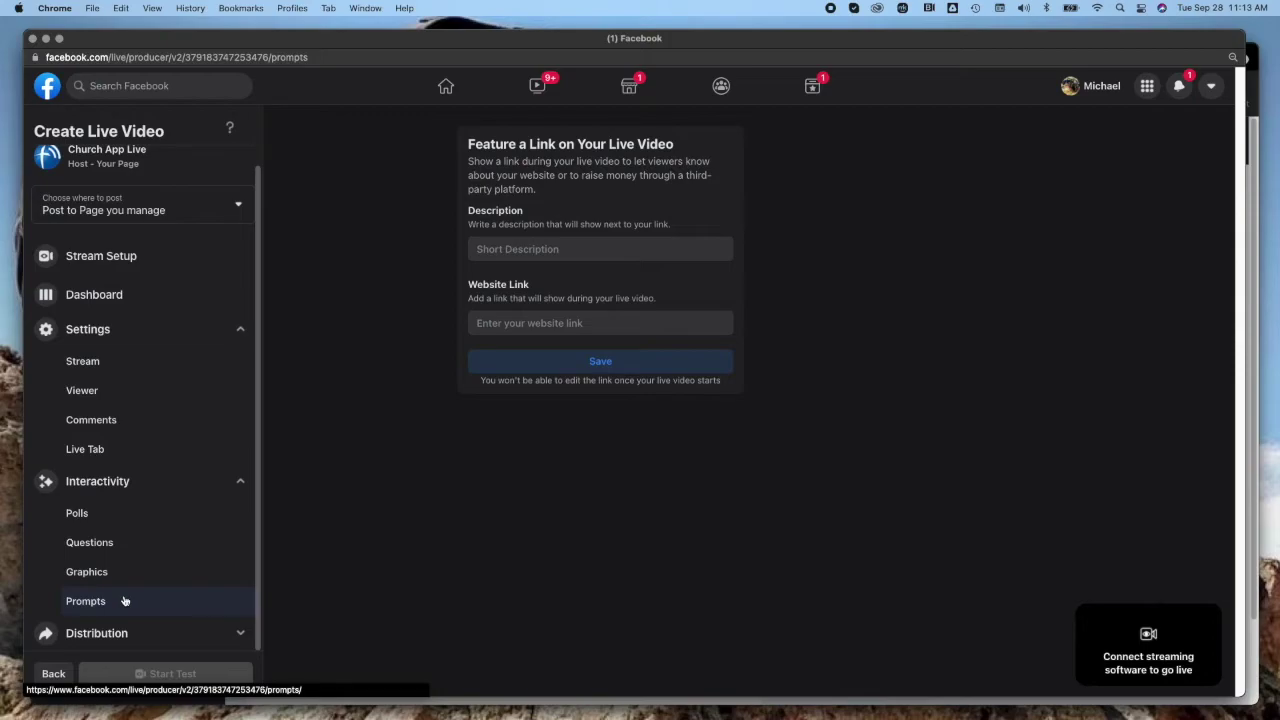
left_click(134, 482)
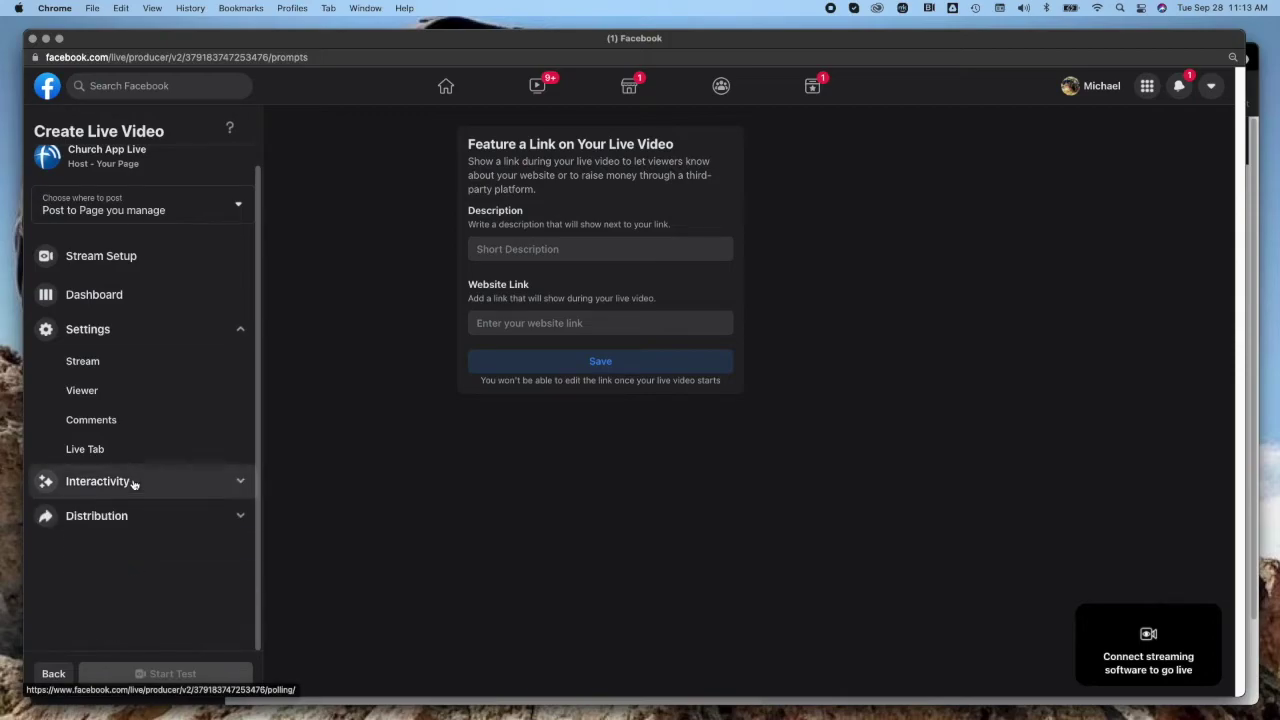
Open Share to Page's Groups under Distribution and close it without selecting any groups.
left_click(143, 355)
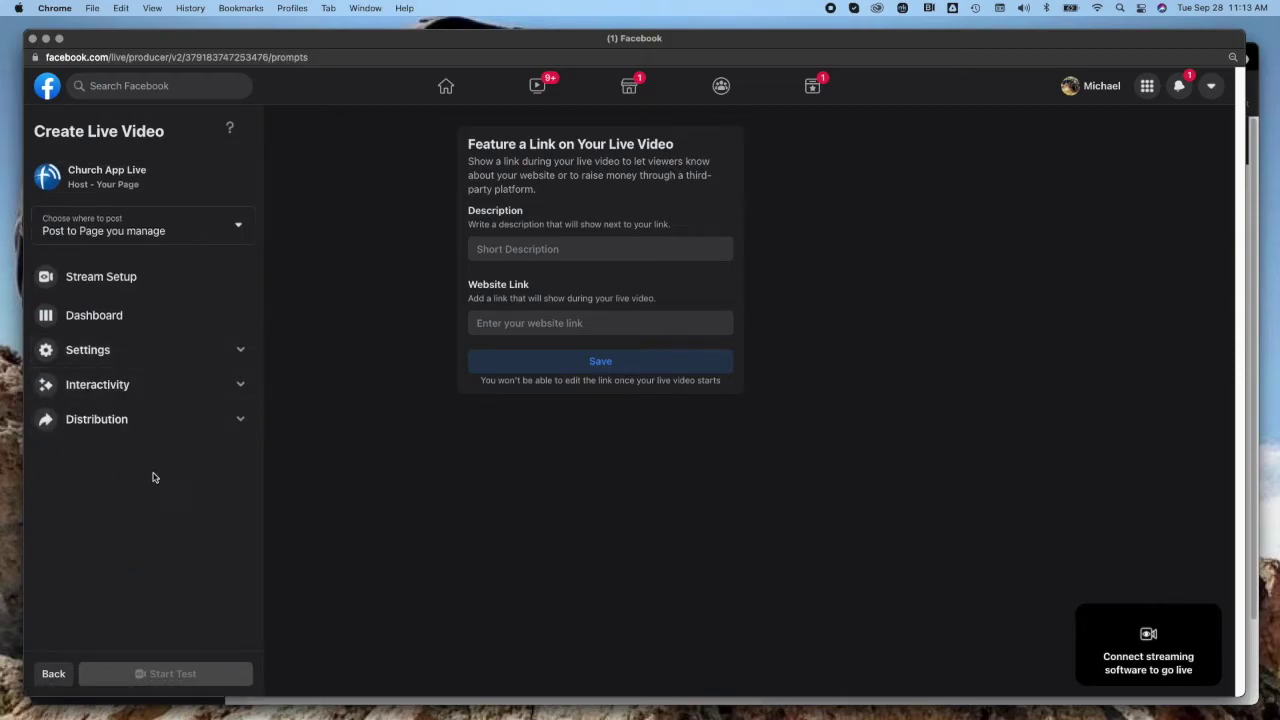
left_click(125, 421)
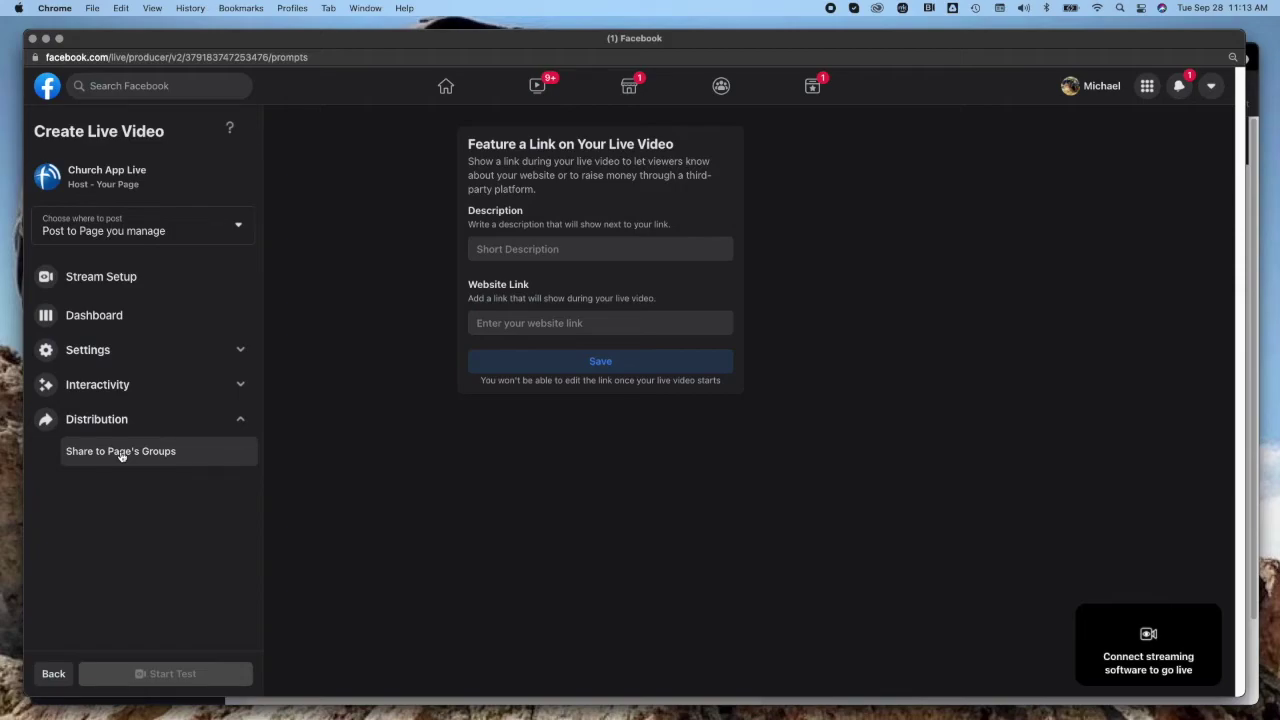
left_click(121, 452)
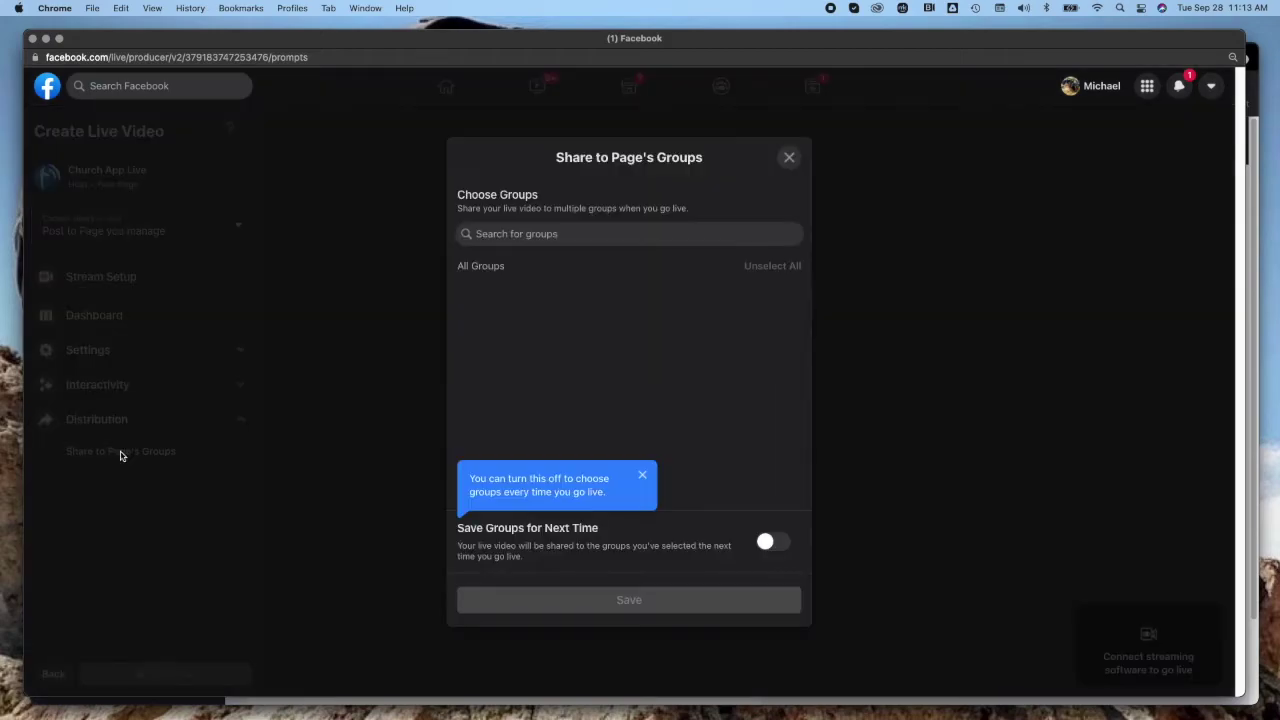
left_click(533, 232)
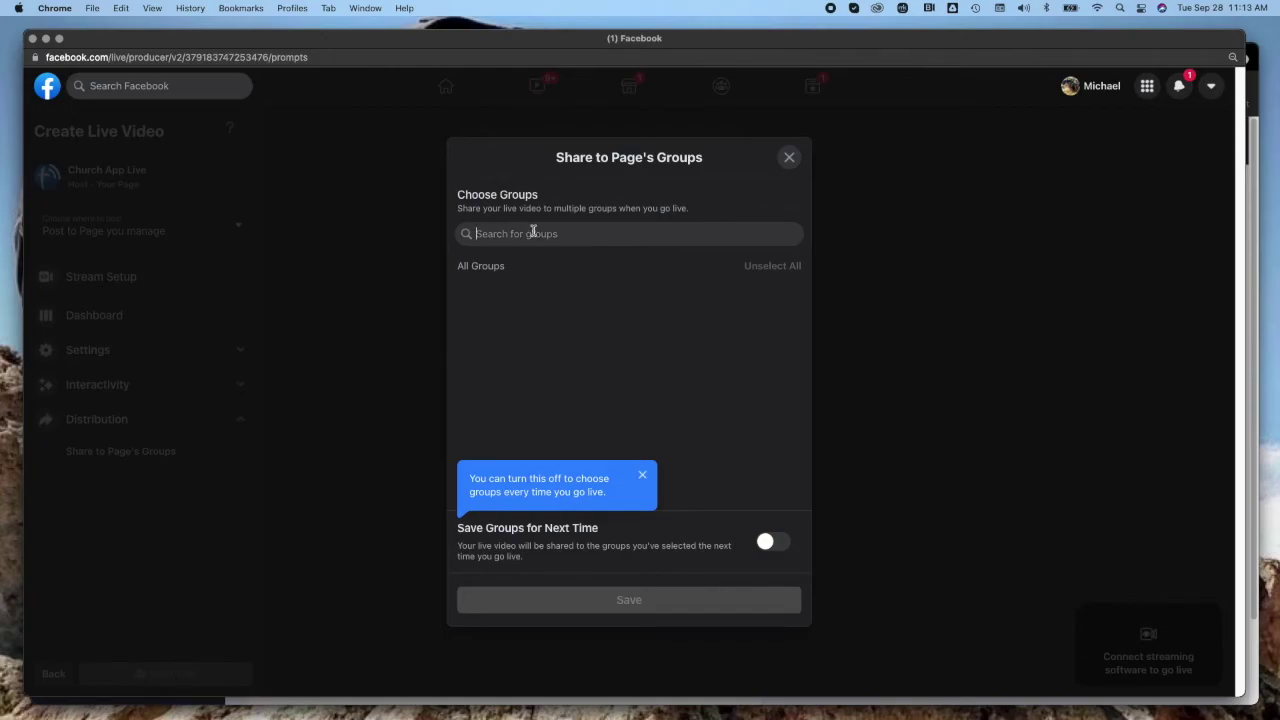
left_click(789, 157)
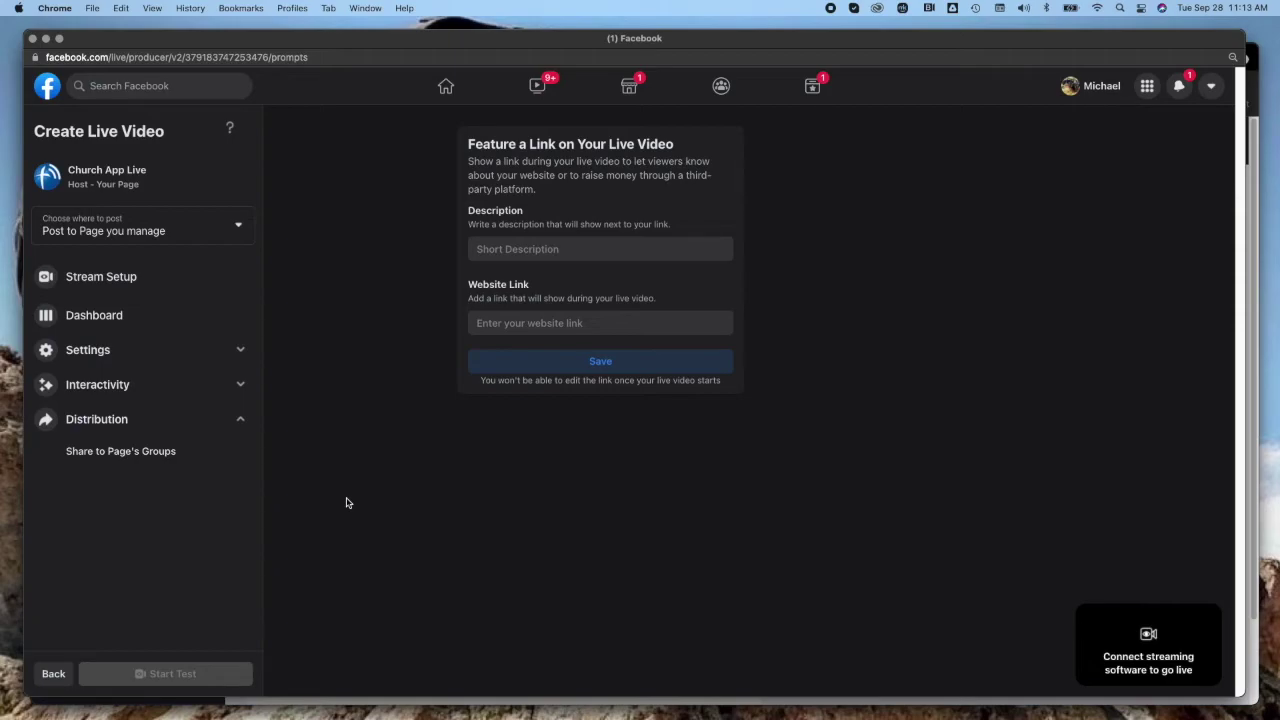
left_click(118, 277)
Go back to the Dashboard, then open and dismiss the account menu.
left_click(114, 317)
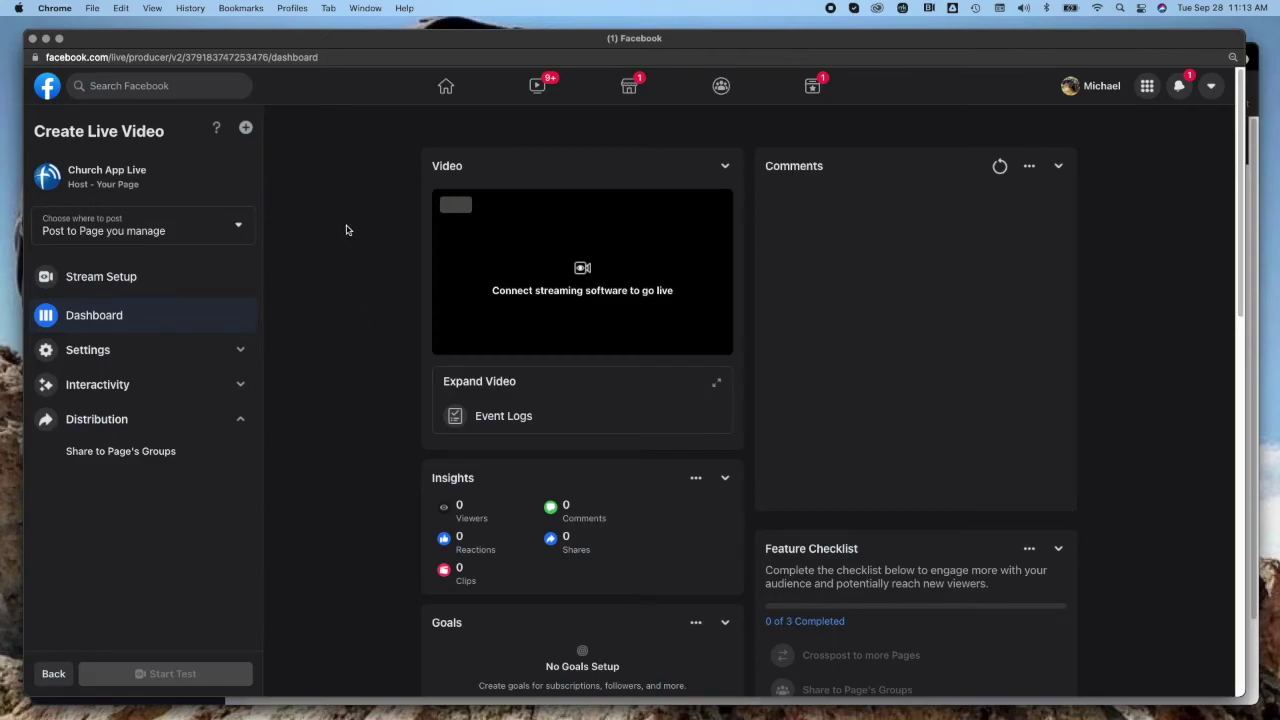
left_click(1211, 87)
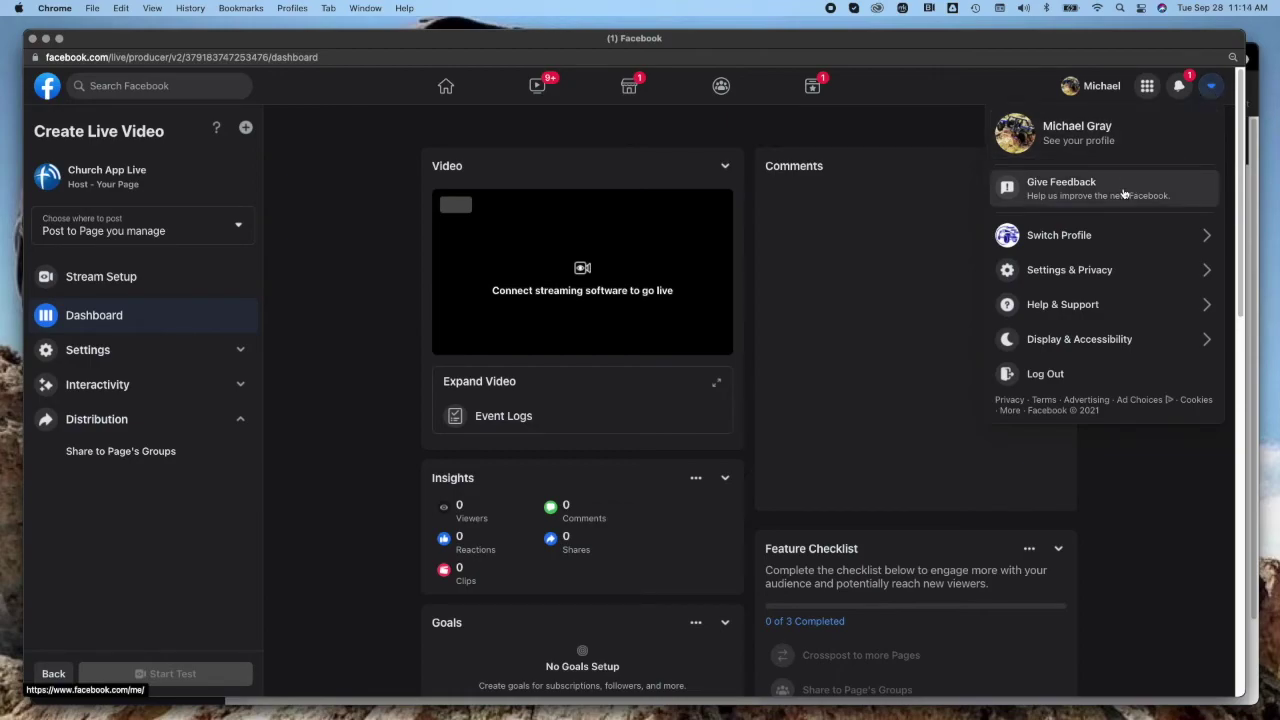
left_click(378, 253)
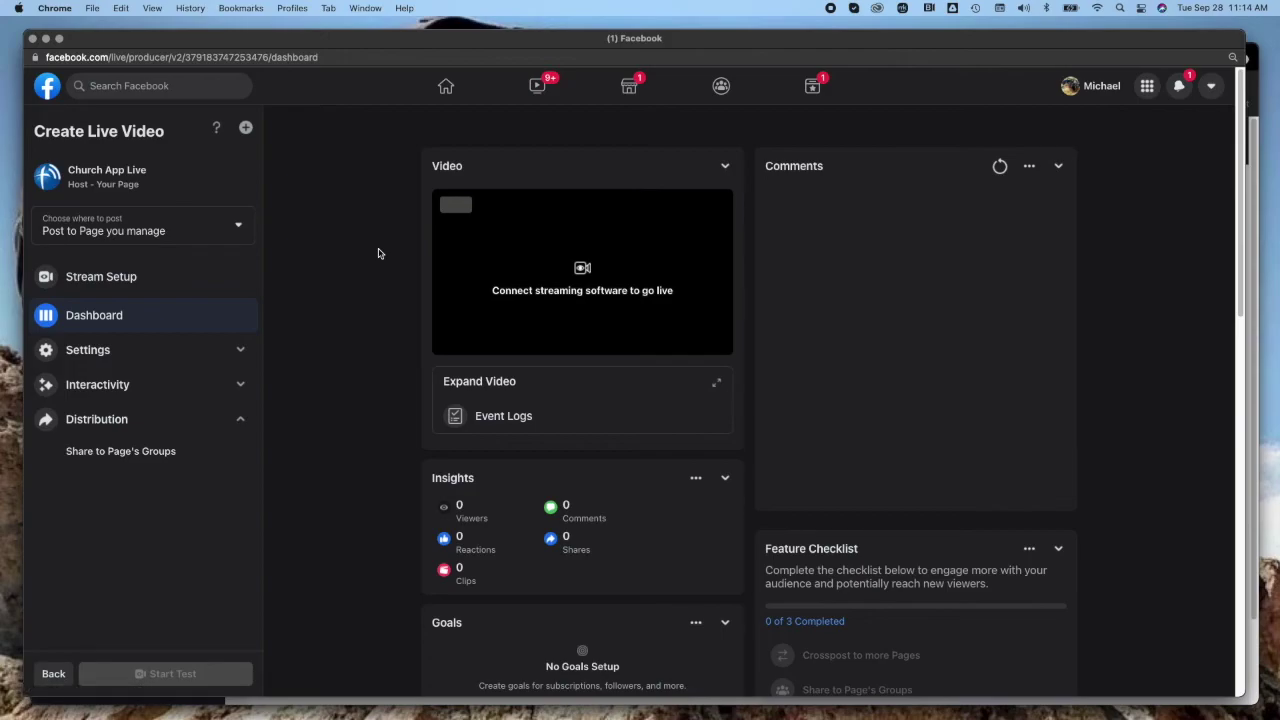